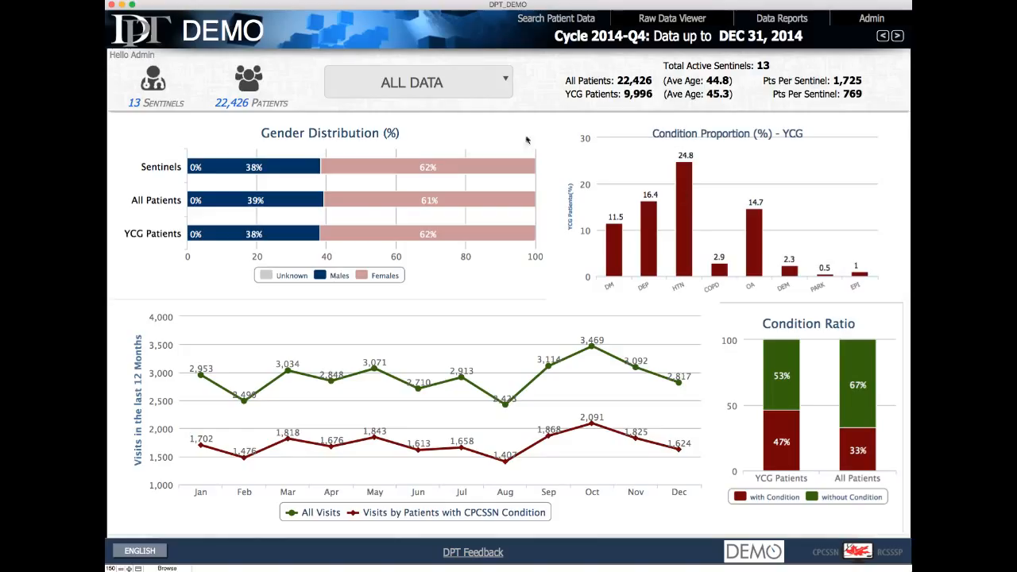
Open the Encounter table in the raw data viewer.
{"action": "left_click", "coordinate": [602, 65]}
{"action": "left_click", "coordinate": [698, 18]}
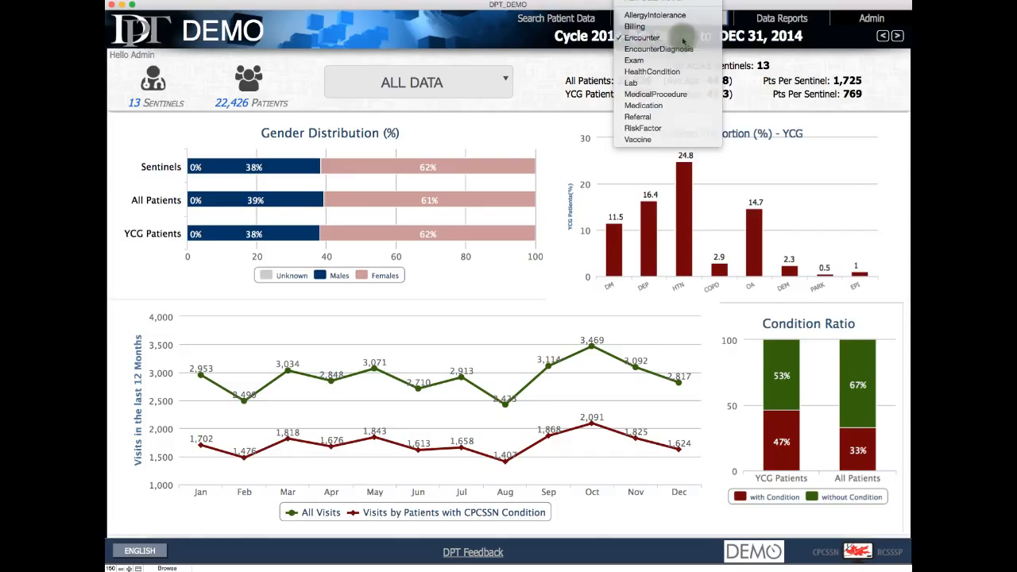
{"action": "left_click", "coordinate": [683, 38]}
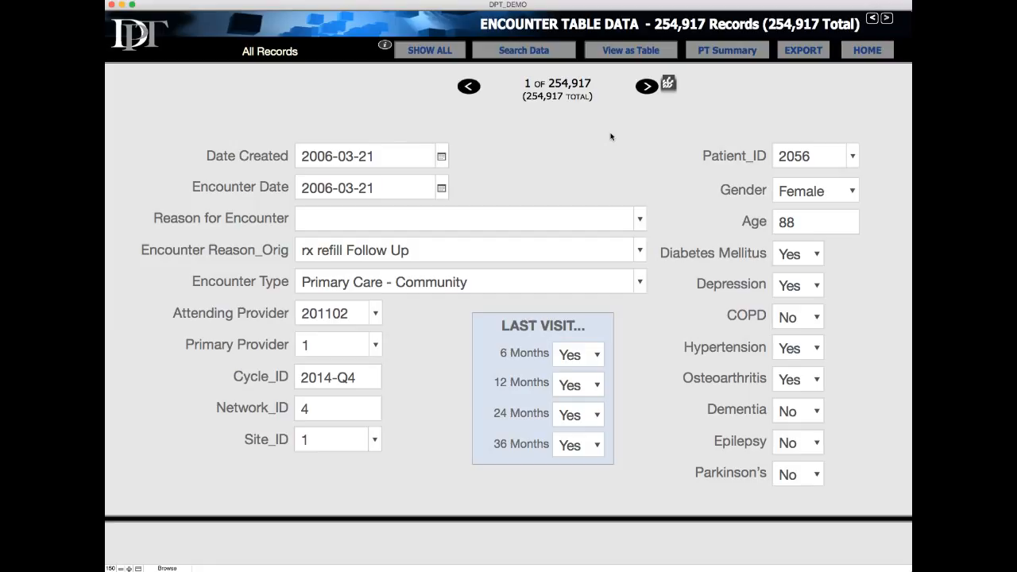
Browse forward through the first few encounter records and back to examine their contents.
{"action": "left_click", "coordinate": [643, 88]}
{"action": "left_click", "coordinate": [643, 87]}
{"action": "left_click", "coordinate": [643, 88]}
{"action": "left_click", "coordinate": [644, 88]}
{"action": "left_click", "coordinate": [643, 88]}
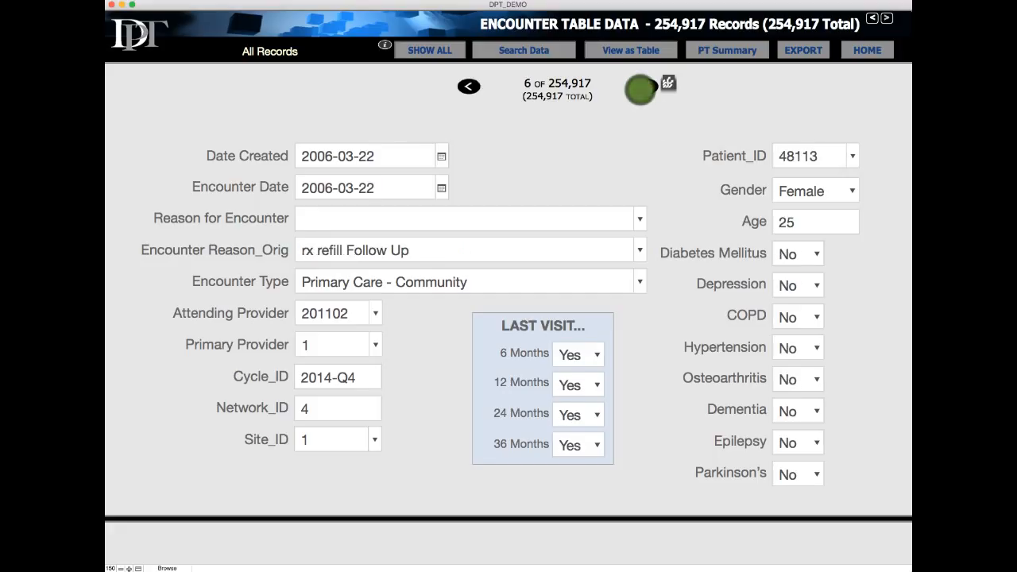
{"action": "left_click", "coordinate": [465, 89]}
{"action": "left_click", "coordinate": [465, 89]}
{"action": "left_click", "coordinate": [465, 89]}
{"action": "left_click", "coordinate": [465, 89]}
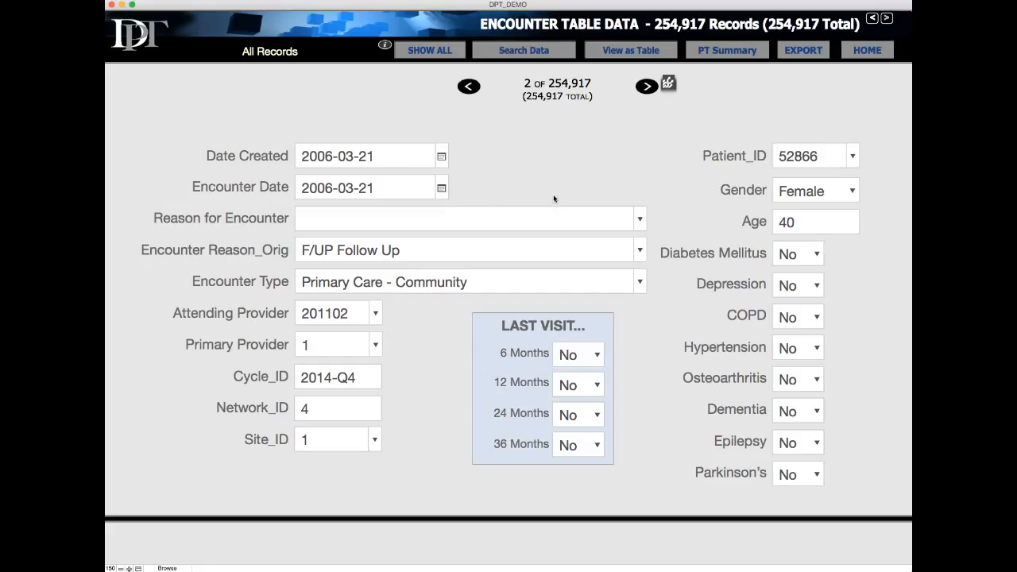
Start a search of the encounter data with Encounter Date as the criterion field.
{"action": "left_click", "coordinate": [518, 52]}
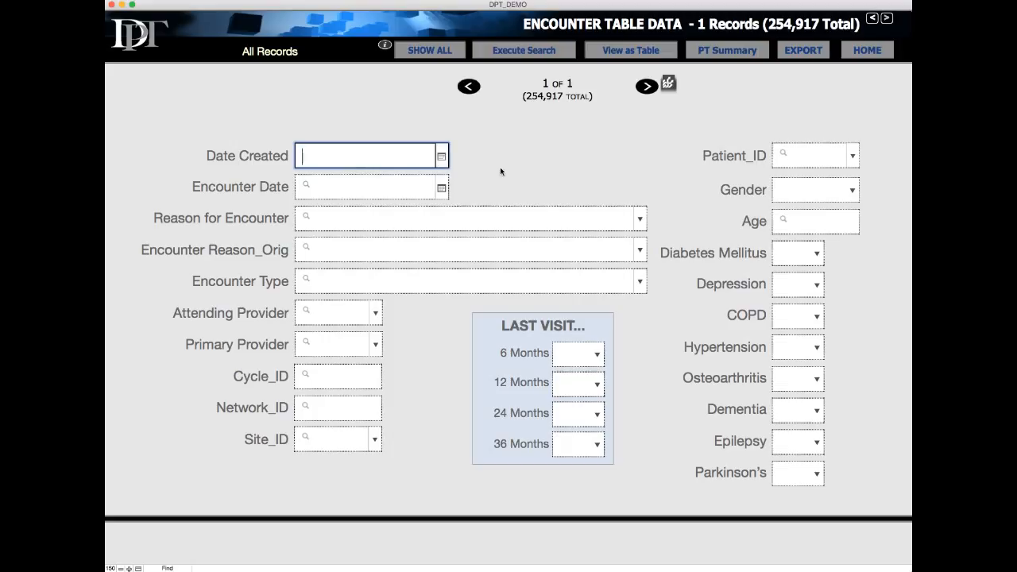
{"action": "left_click", "coordinate": [369, 186]}
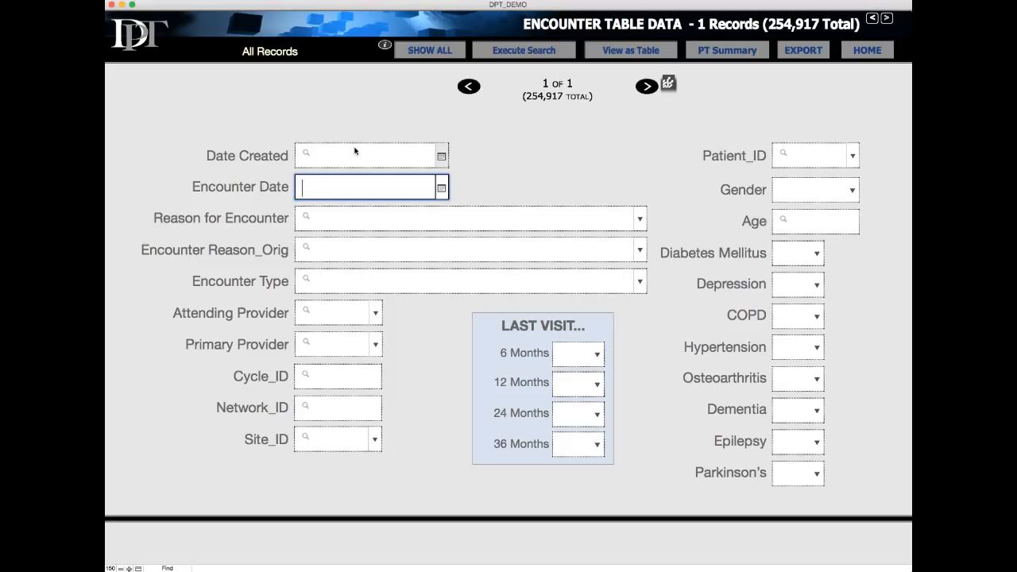
{"action": "type", "text": "yyyy-"}
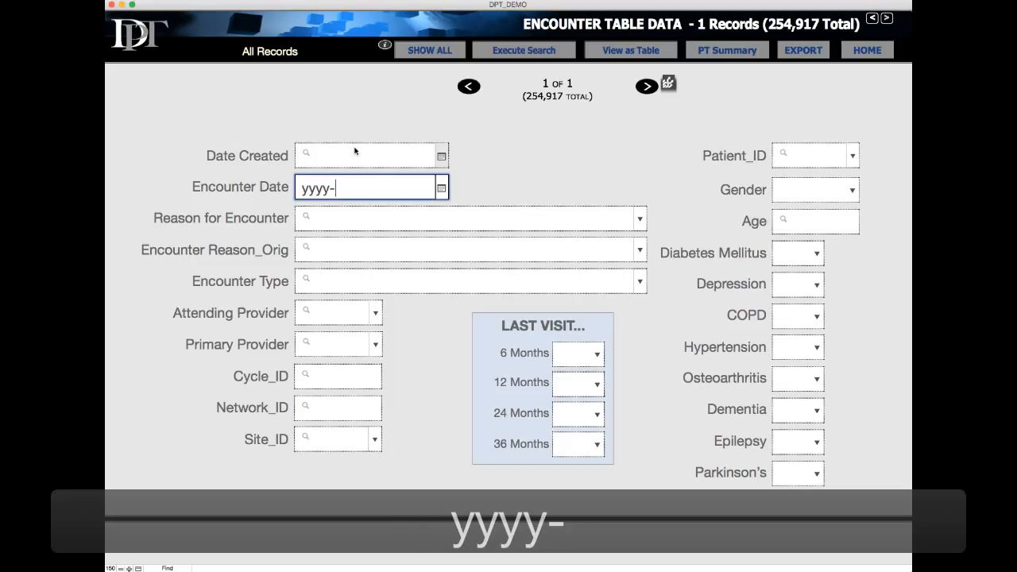
{"action": "type", "text": "mm-dd"}
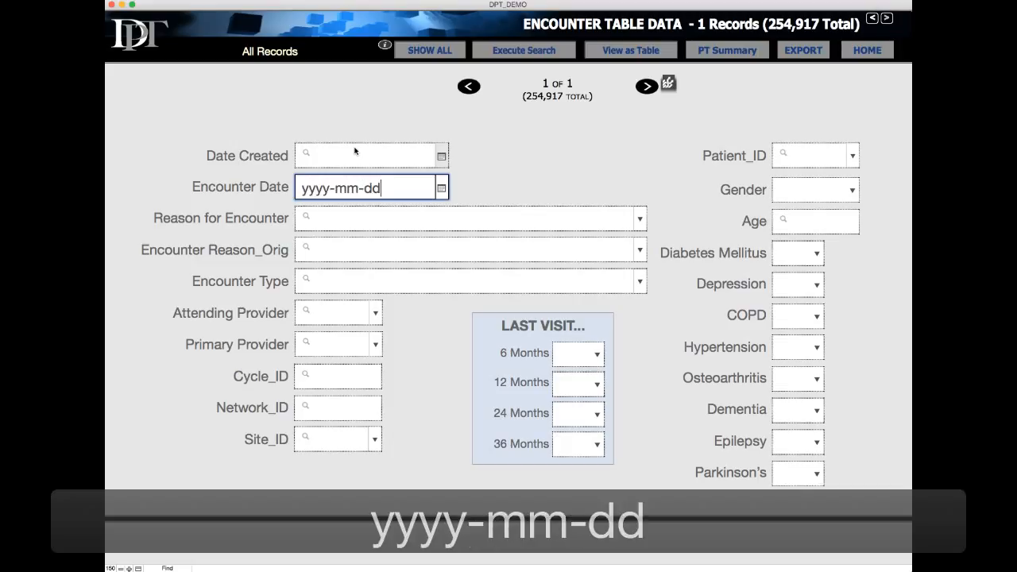
{"action": "key", "text": "BackSpace"}
{"action": "key", "text": "BackSpace"}
{"action": "key", "text": "BackSpace"}
{"action": "key", "text": "BackSpace"}
{"action": "key", "text": "BackSpace"}
{"action": "key", "text": "BackSpace"}
{"action": "key", "text": "BackSpace"}
{"action": "key", "text": "BackSpace"}
{"action": "key", "text": "BackSpace"}
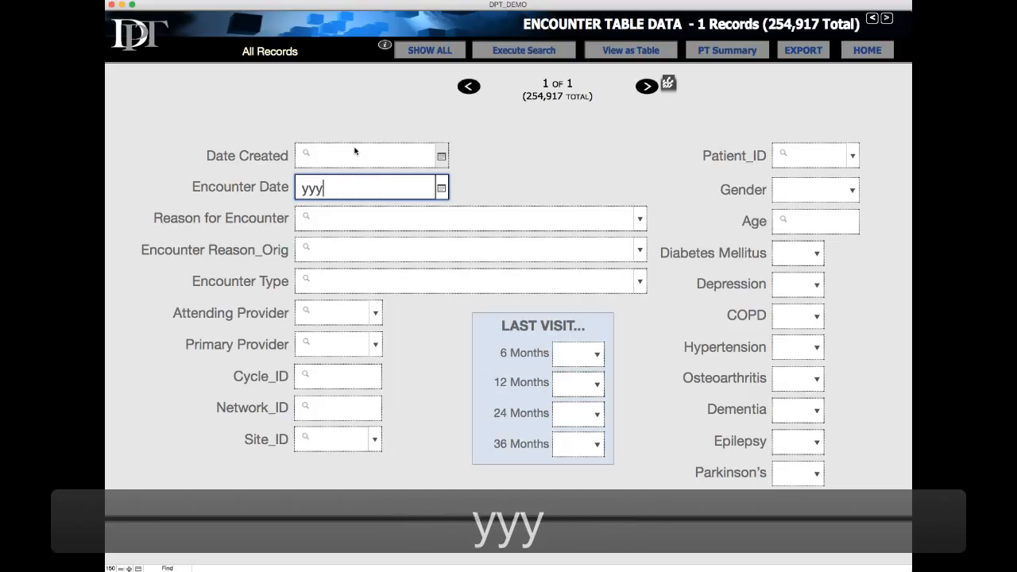
{"action": "key", "text": "BackSpace"}
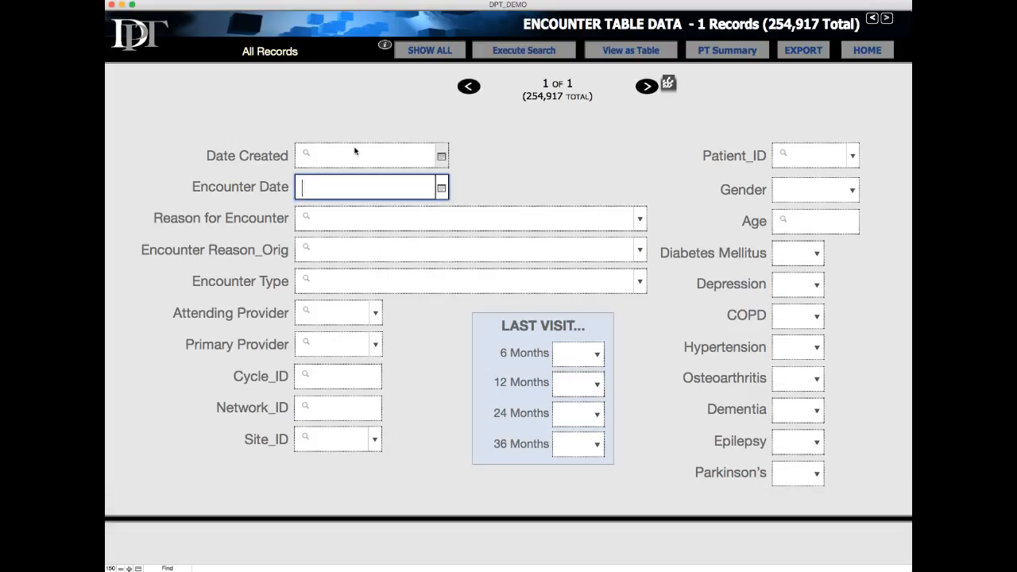
Set the Encounter Date search criterion to the range 2014-01-01...2014-12-31.
{"action": "type", "text": "201"}
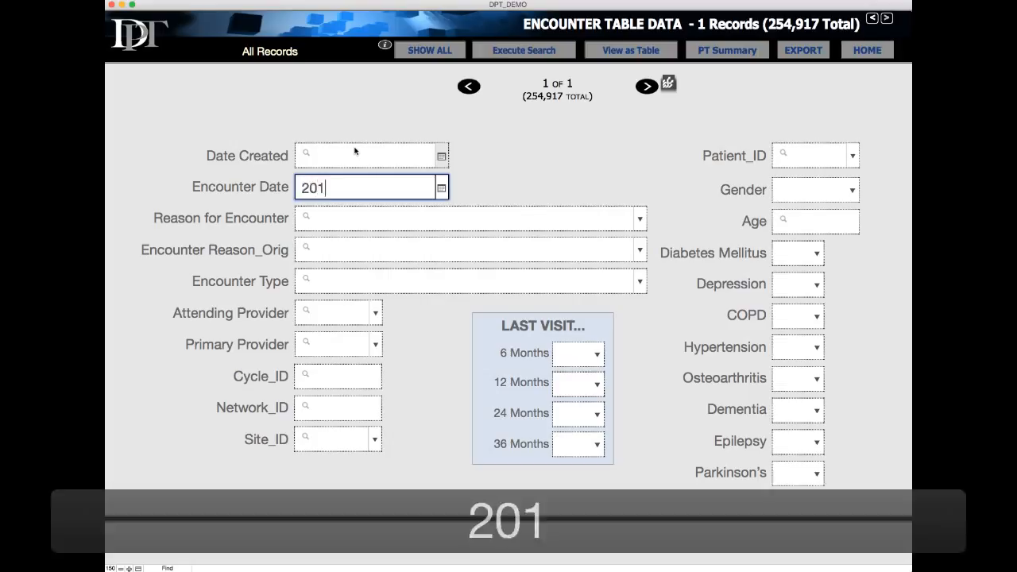
{"action": "type", "text": "4-01-01"}
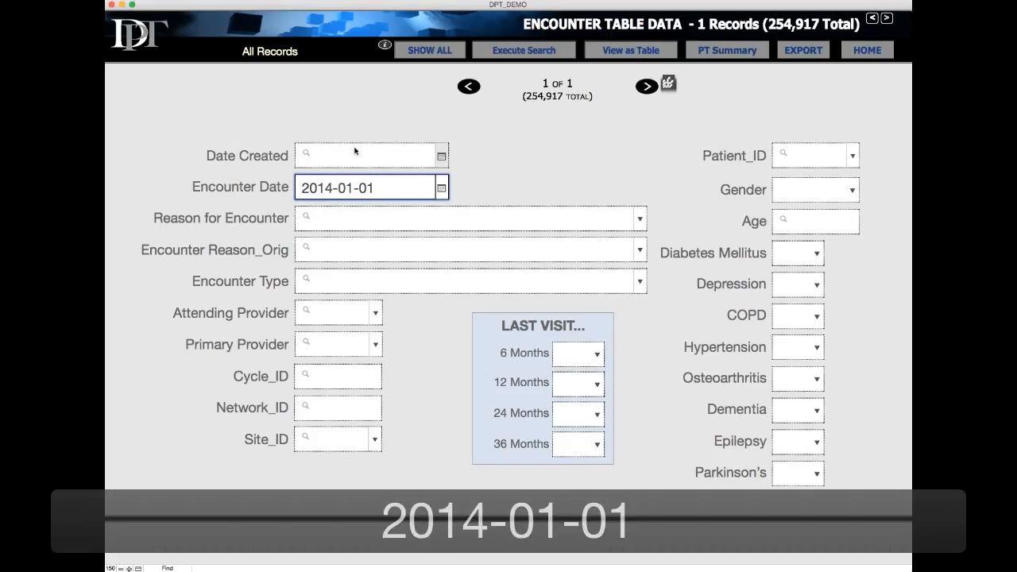
{"action": "type", "text": "..."}
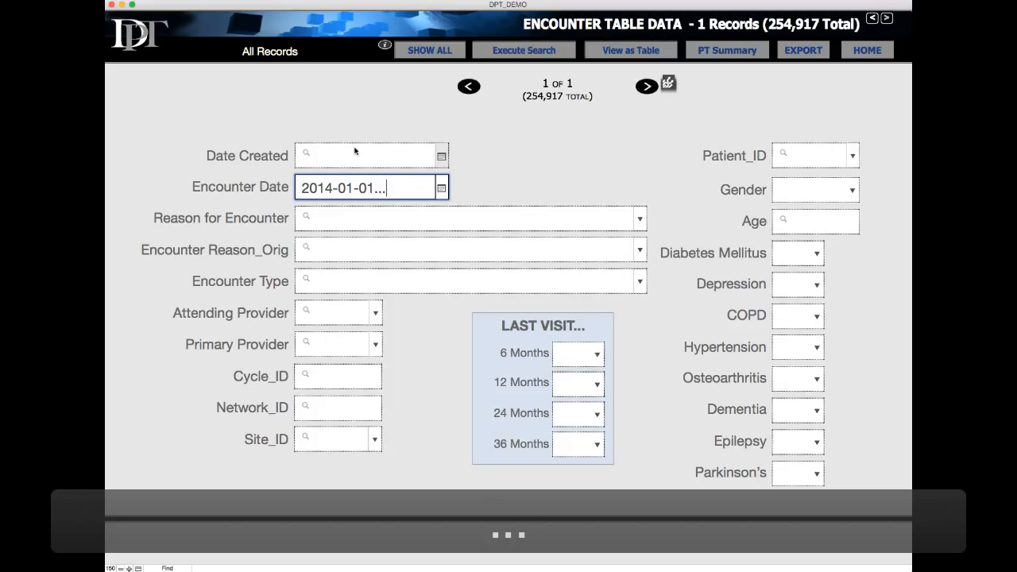
{"action": "type", "text": "2015"}
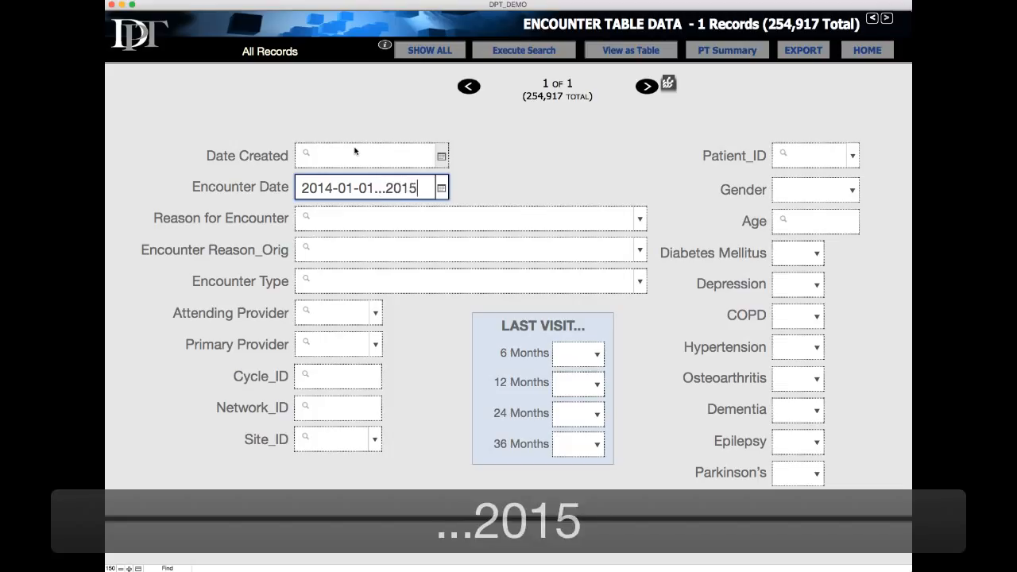
{"action": "key", "text": "BackSpace"}
{"action": "type", "text": "4-12-31"}
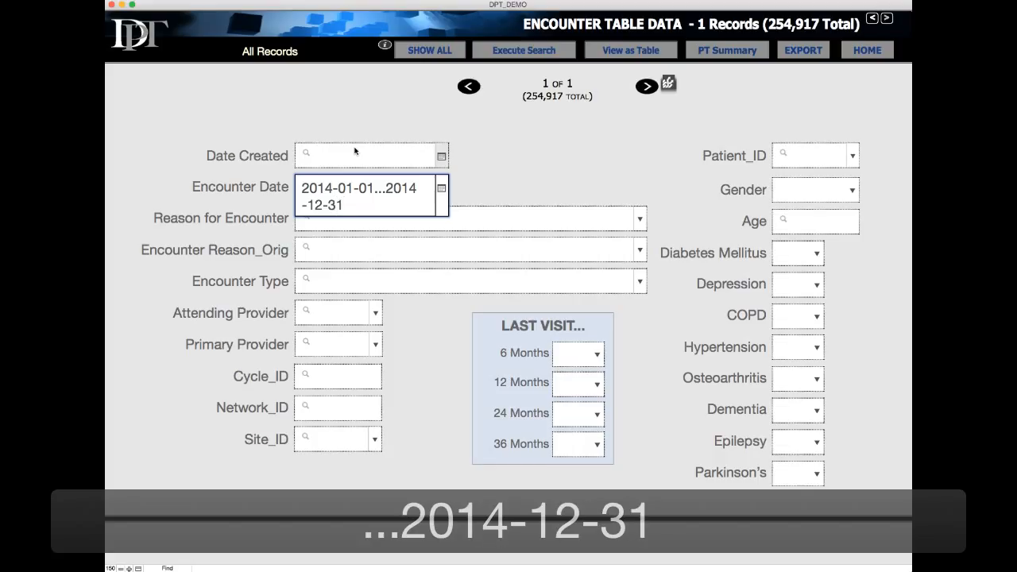
{"action": "left_click", "coordinate": [575, 186]}
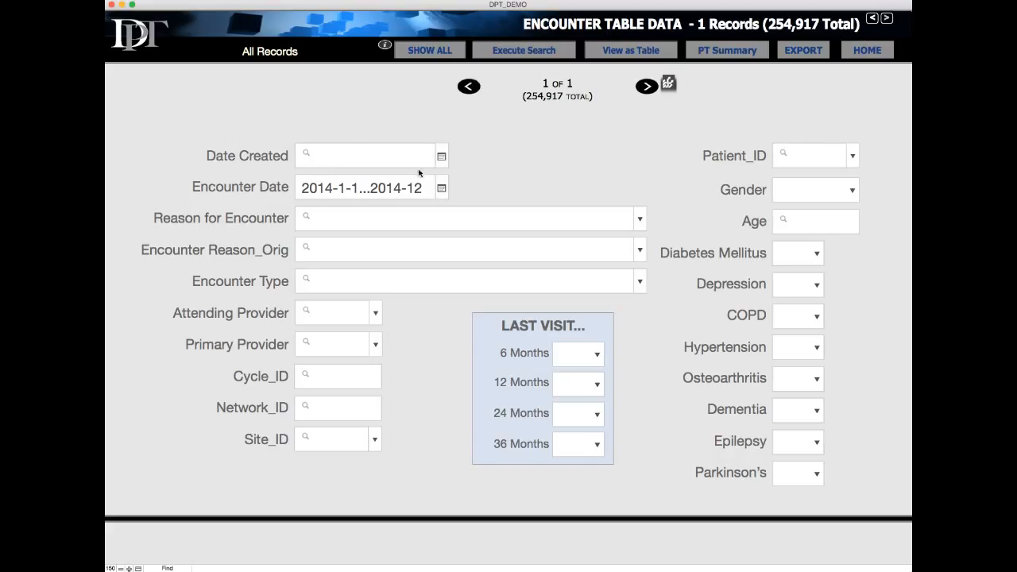
Execute the search as a regular find, without omitting the criteria, and as a new search.
{"action": "left_click", "coordinate": [521, 50]}
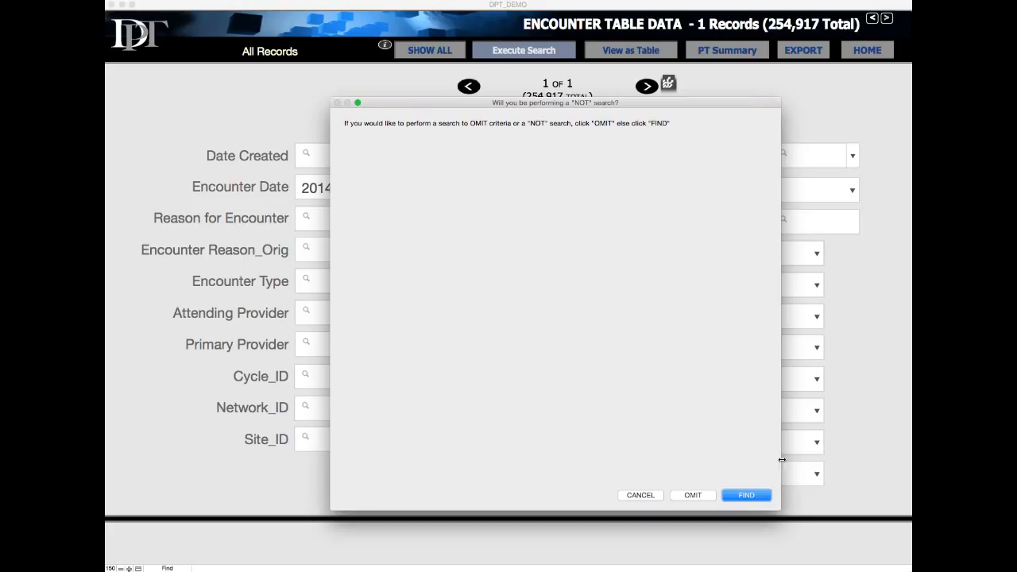
{"action": "left_click", "coordinate": [751, 496]}
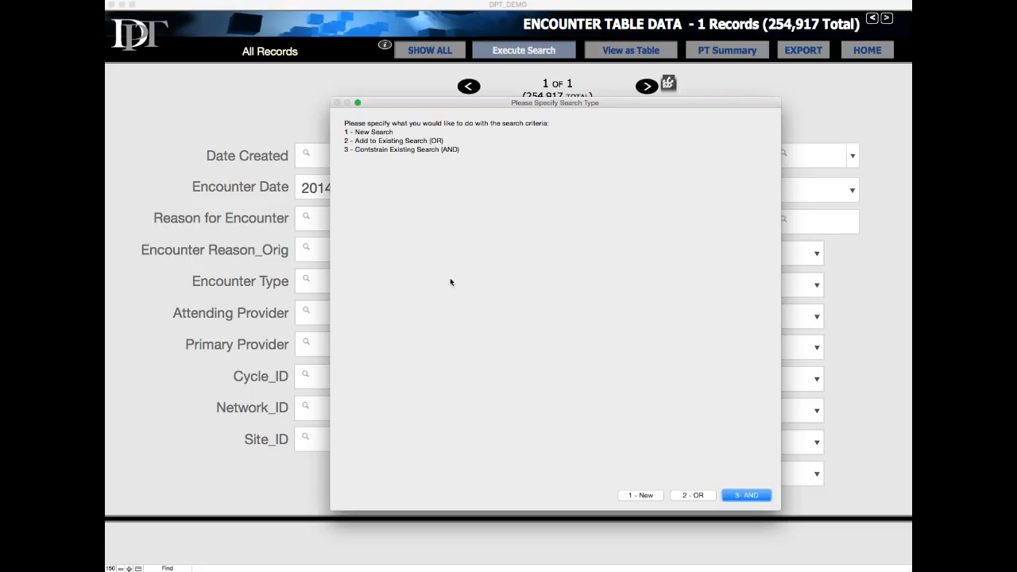
{"action": "left_click", "coordinate": [634, 495]}
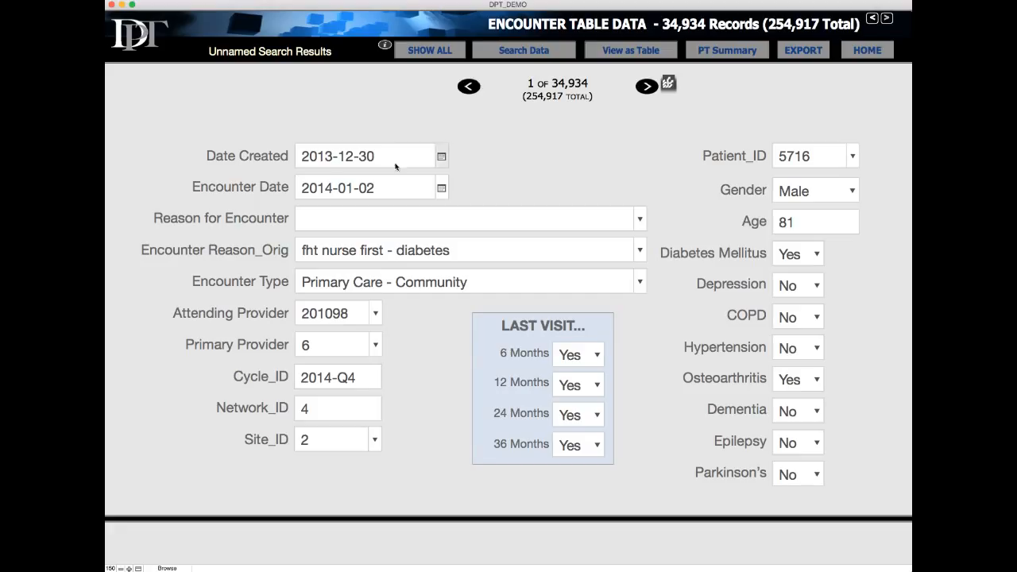
Step through the found encounter records to examine the search results.
{"action": "left_click", "coordinate": [647, 86]}
{"action": "left_click", "coordinate": [647, 86]}
{"action": "left_click", "coordinate": [647, 86]}
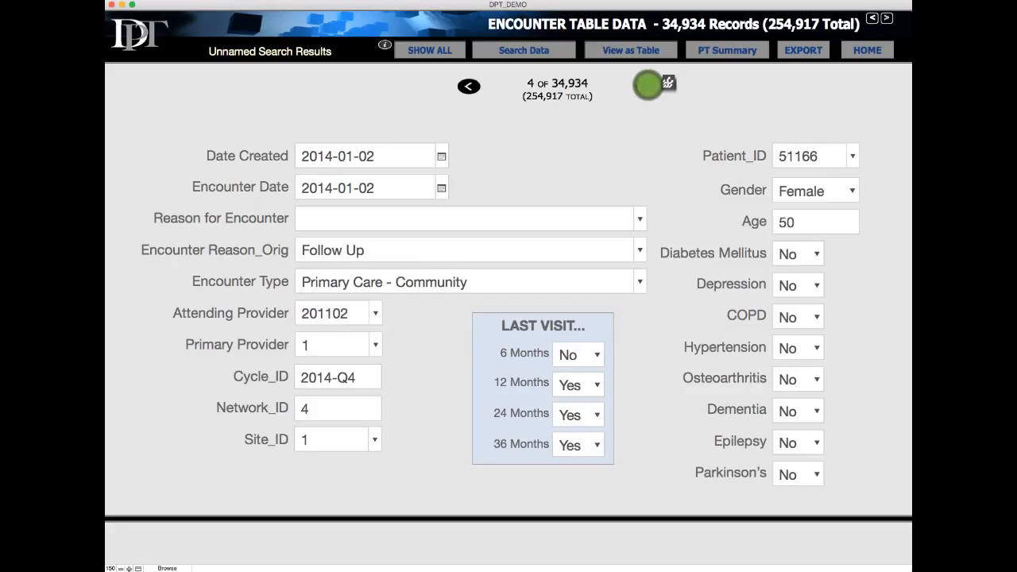
{"action": "double_click", "coordinate": [646, 86]}
{"action": "triple_click", "coordinate": [647, 86]}
{"action": "triple_click", "coordinate": [647, 85]}
{"action": "left_click", "coordinate": [647, 86]}
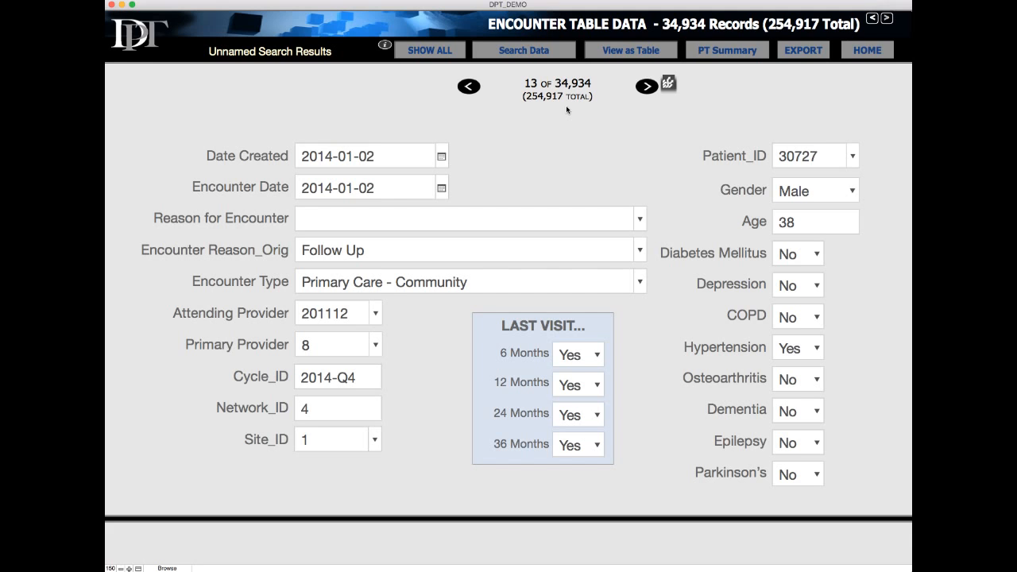
Start exporting the found records to the Desktop with the file name Pt_Encounters_2014.xlsx, based on the existing 2013 file's name.
{"action": "left_click", "coordinate": [800, 51]}
{"action": "left_click_drag", "start_coordinate": [800, 72], "coordinate": [608, 62]}
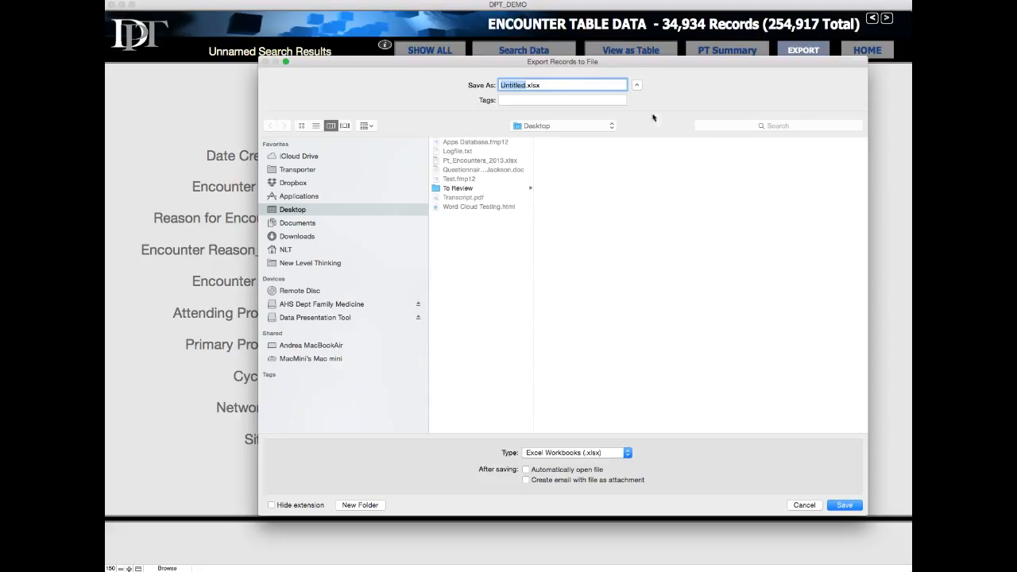
{"action": "left_click", "coordinate": [481, 163]}
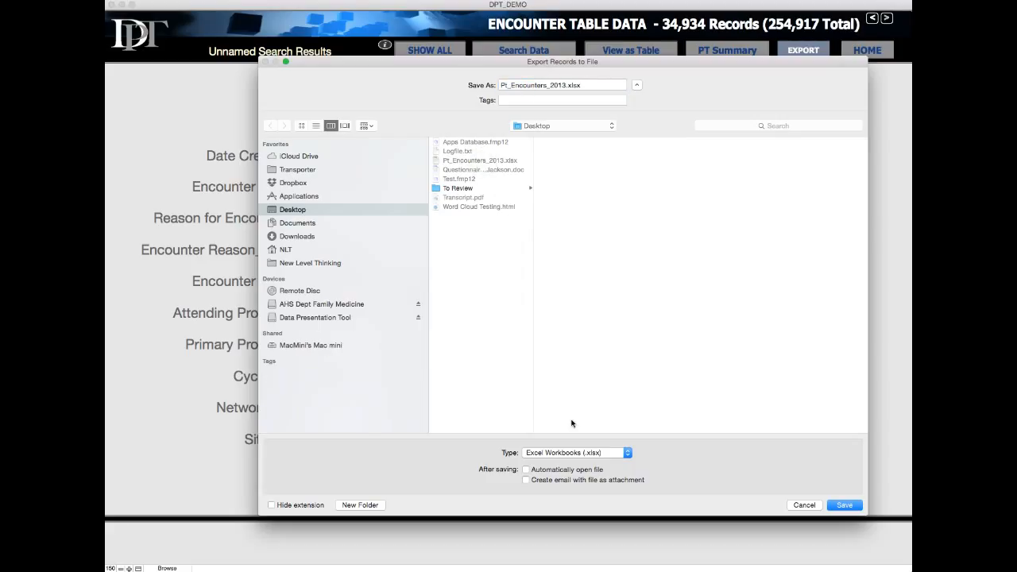
{"action": "left_click", "coordinate": [563, 85]}
{"action": "key", "text": "BackSpace"}
{"action": "type", "text": "4"}
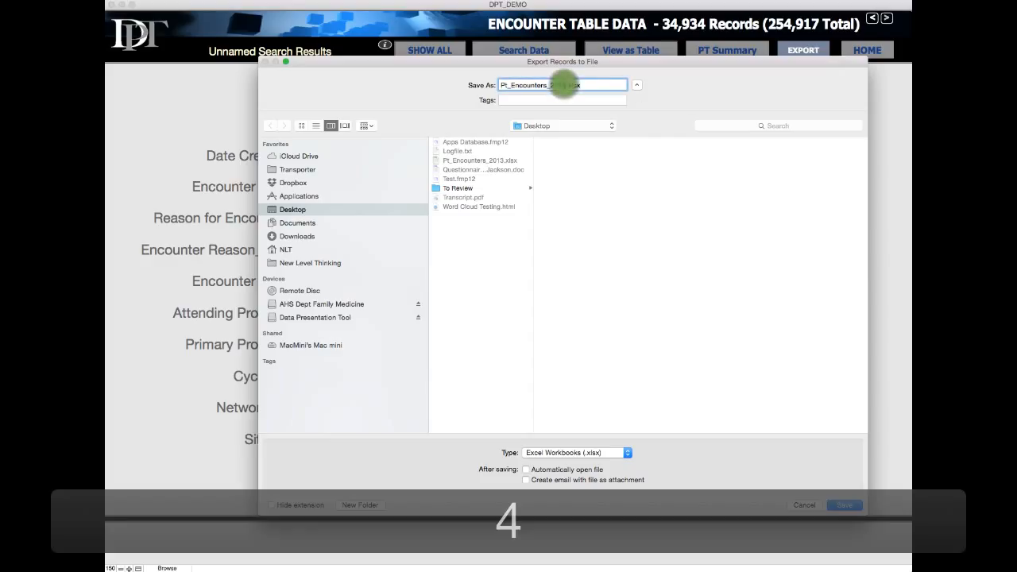
Save the export as an Excel workbook (.xlsx) with the file set to open automatically after saving.
{"action": "left_click", "coordinate": [541, 454]}
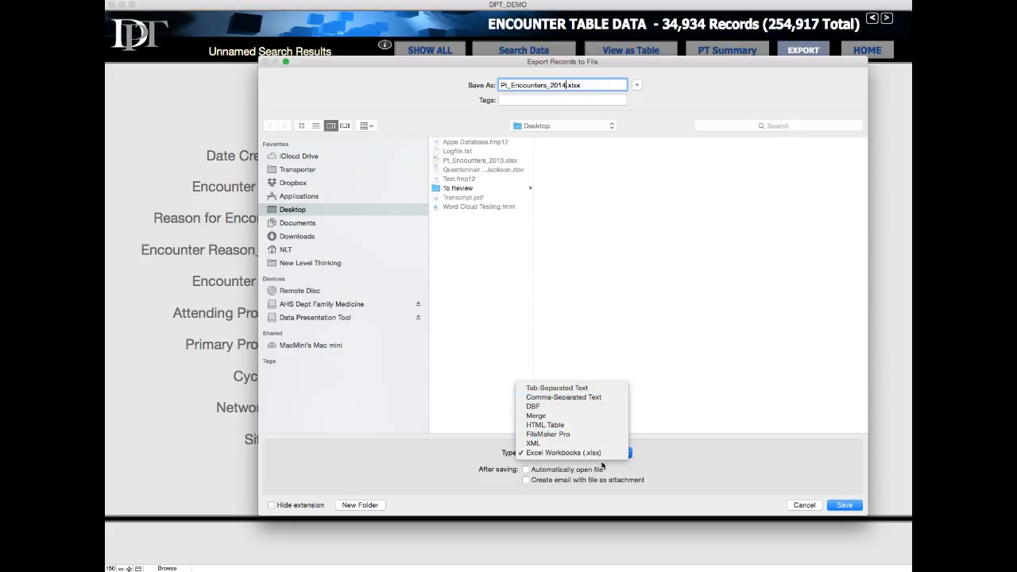
{"action": "left_click", "coordinate": [674, 467]}
{"action": "left_click", "coordinate": [528, 470]}
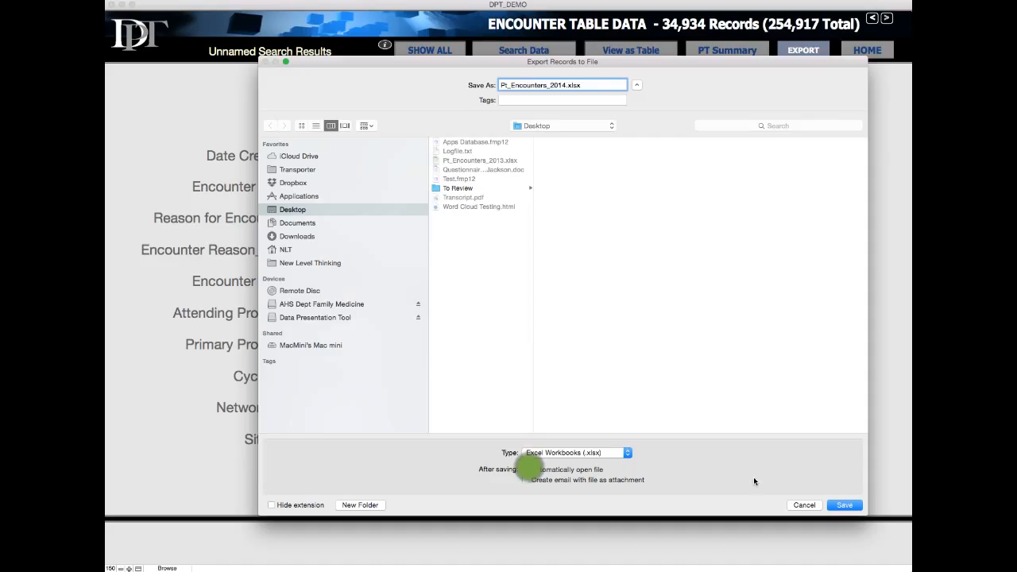
{"action": "left_click", "coordinate": [843, 505]}
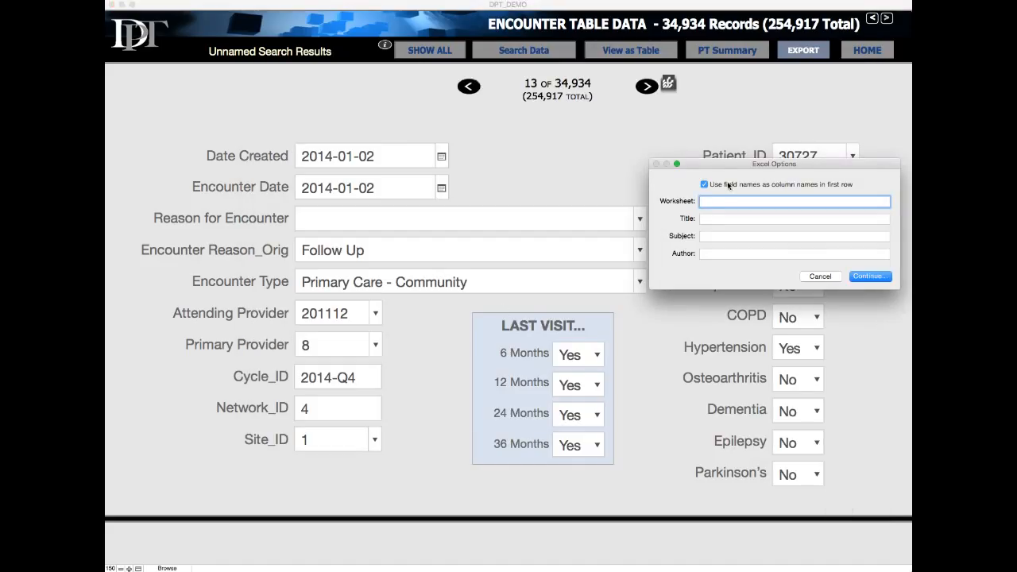
{"action": "type", "text": "Encounters"}
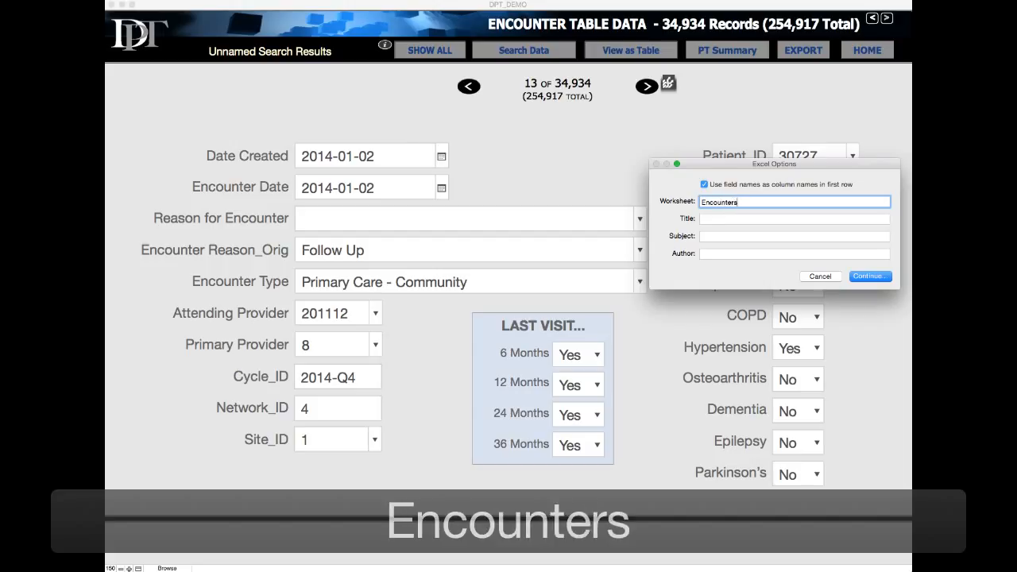
{"action": "key", "text": "BackSpace"}
{"action": "key", "text": "BackSpace"}
{"action": "key", "text": "BackSpace"}
{"action": "key", "text": "BackSpace"}
{"action": "key", "text": "BackSpace"}
{"action": "key", "text": "BackSpace"}
{"action": "key", "text": "BackSpace"}
{"action": "key", "text": "BackSpace"}
{"action": "key", "text": "BackSpace"}
{"action": "key", "text": "BackSpace"}
Name the exported worksheet Visits and continue to the field order for the export.
{"action": "type", "text": "Vsi"}
{"action": "key", "text": "BackSpace"}
{"action": "key", "text": "BackSpace"}
{"action": "type", "text": "isits"}
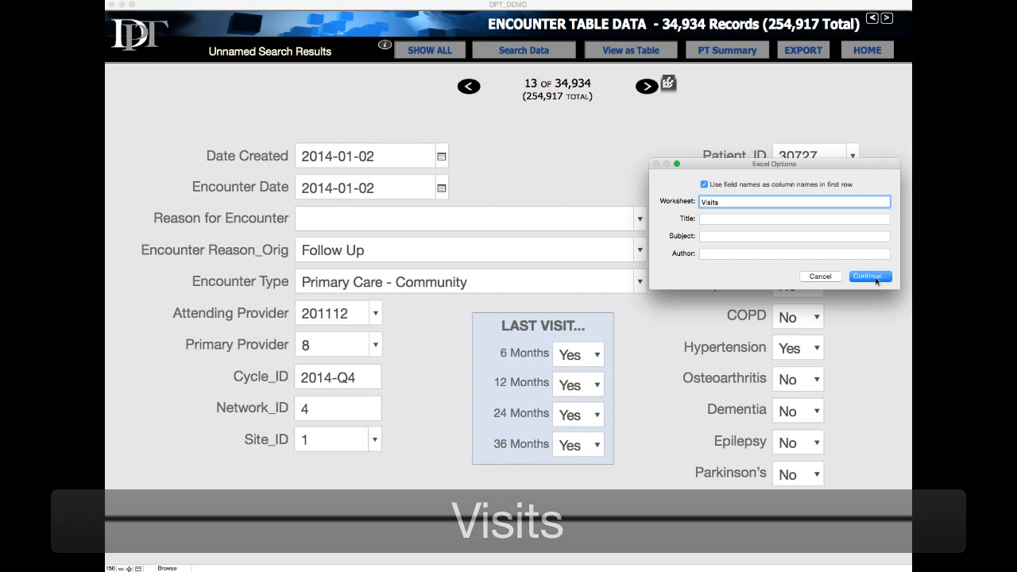
{"action": "left_click", "coordinate": [871, 276]}
Clear all preset fields from the field export order.
{"action": "mouse_move", "coordinate": [840, 305]}
{"action": "left_mouse_down"}
{"action": "mouse_move", "coordinate": [619, 194]}
{"action": "mouse_move", "coordinate": [437, 154]}
{"action": "left_mouse_up"}
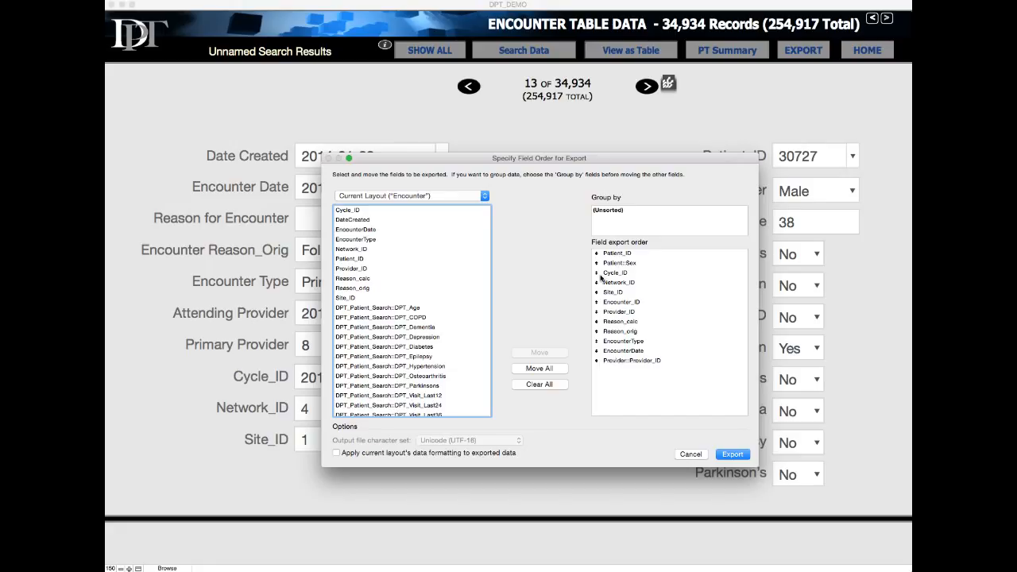
{"action": "left_click", "coordinate": [539, 384]}
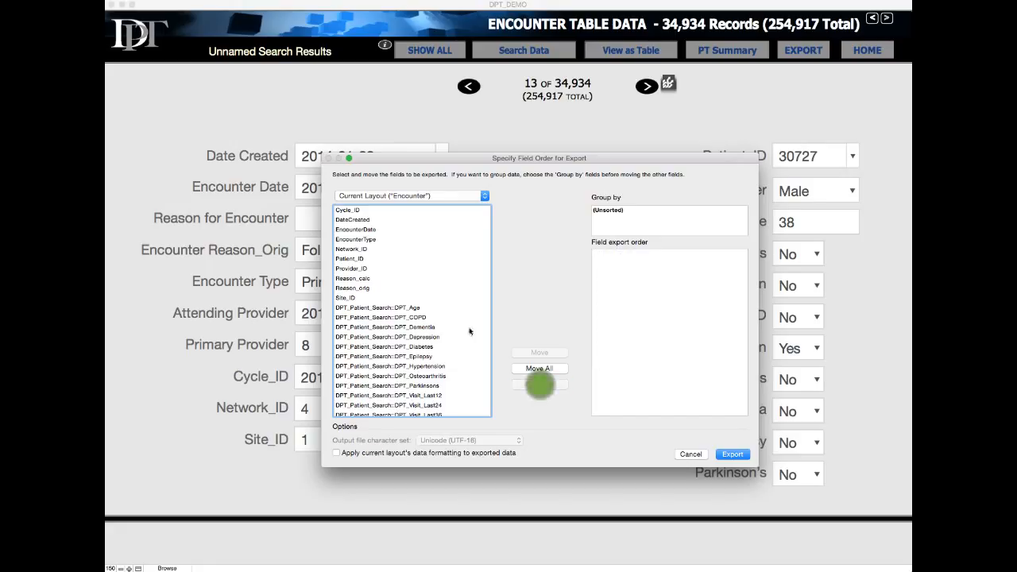
{"action": "left_click_drag", "start_coordinate": [473, 161], "coordinate": [576, 218]}
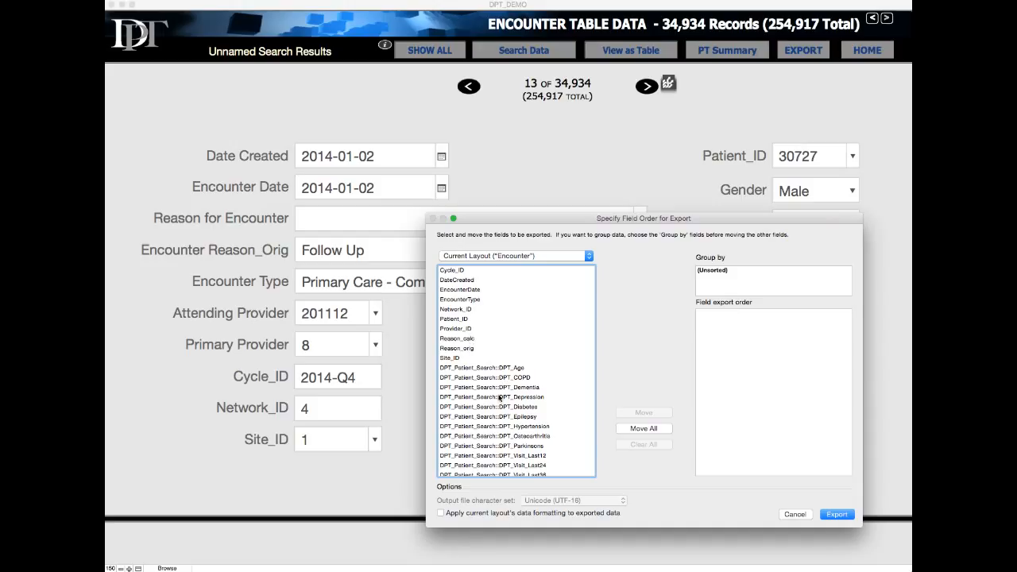
Add Patient_ID, DPT_Age and Sex to the field export order, placing Sex directly before DPT_Age.
{"action": "double_click", "coordinate": [453, 319]}
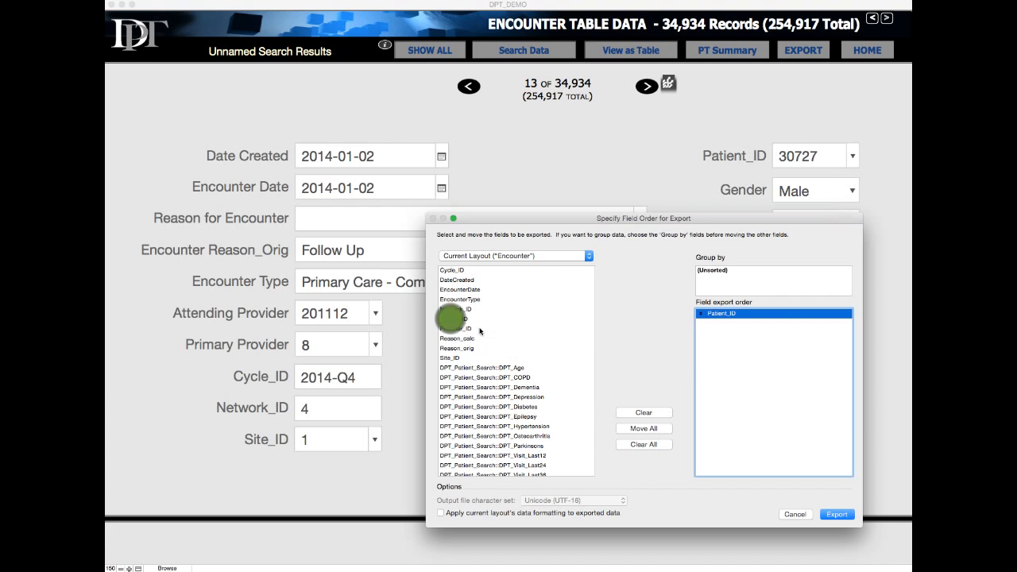
{"action": "double_click", "coordinate": [489, 368]}
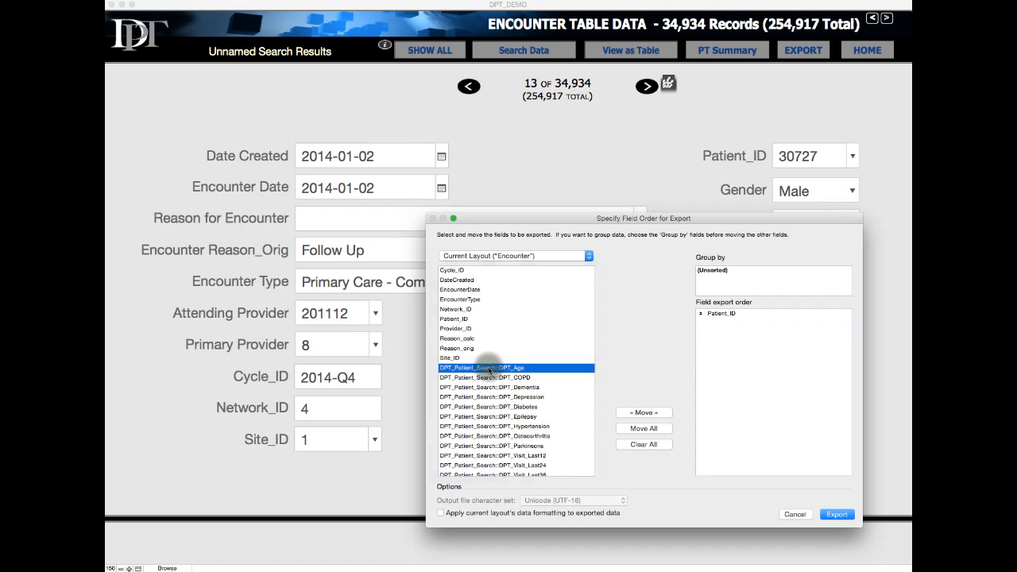
{"action": "scroll", "coordinate": [488, 368], "scroll_direction": "down", "scroll_amount": 3}
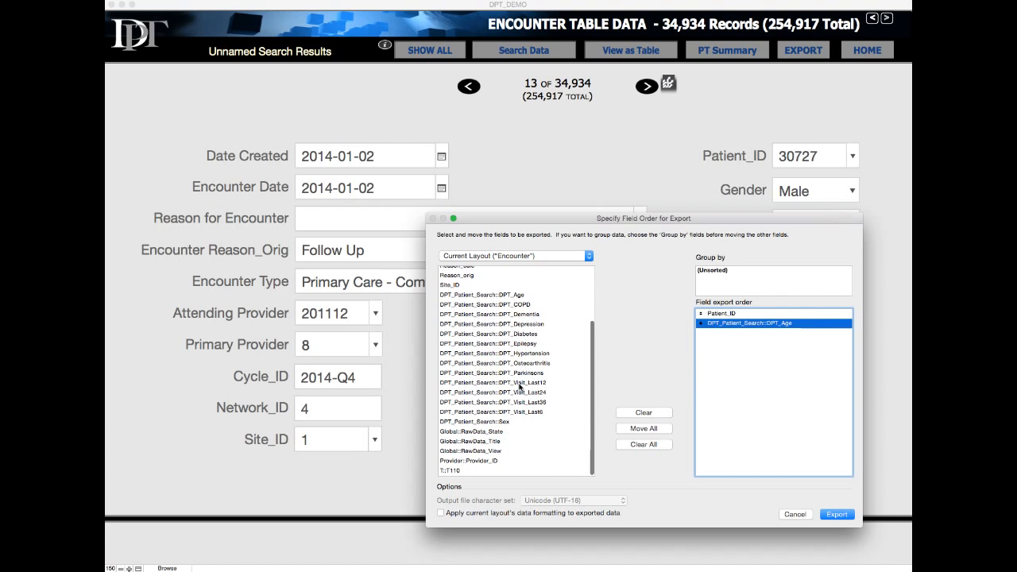
{"action": "double_click", "coordinate": [488, 422]}
{"action": "left_click_drag", "start_coordinate": [703, 334], "coordinate": [702, 323]}
Add EncounterDate and Provider_ID to the end of the field export order and run the export.
{"action": "scroll", "coordinate": [501, 360], "scroll_direction": "up", "scroll_amount": 3}
{"action": "double_click", "coordinate": [466, 290]}
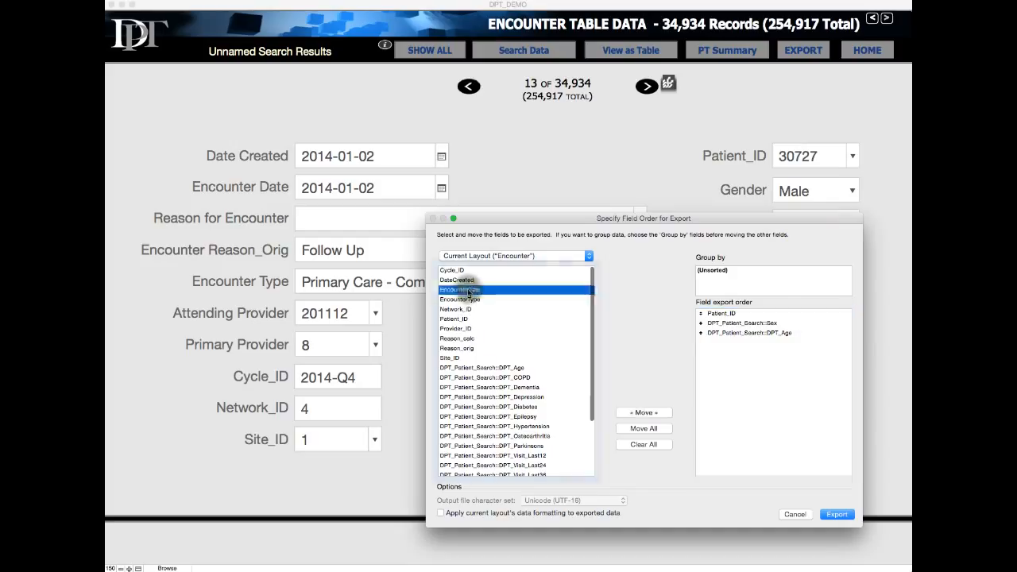
{"action": "double_click", "coordinate": [457, 329]}
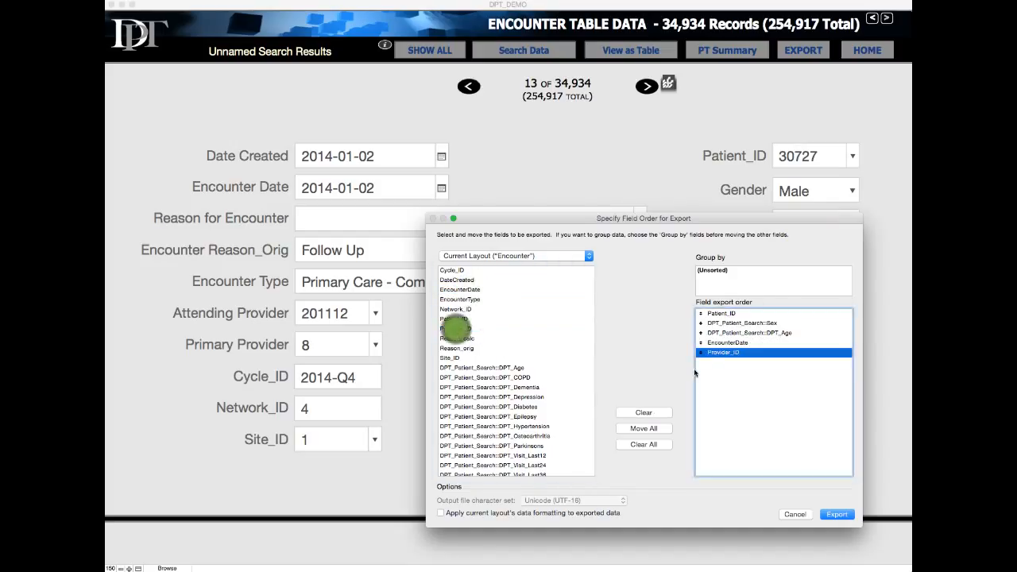
{"action": "left_click", "coordinate": [704, 352]}
{"action": "mouse_move", "coordinate": [704, 352]}
{"action": "left_mouse_down"}
{"action": "mouse_move", "coordinate": [704, 332]}
{"action": "mouse_move", "coordinate": [703, 354]}
{"action": "left_mouse_up"}
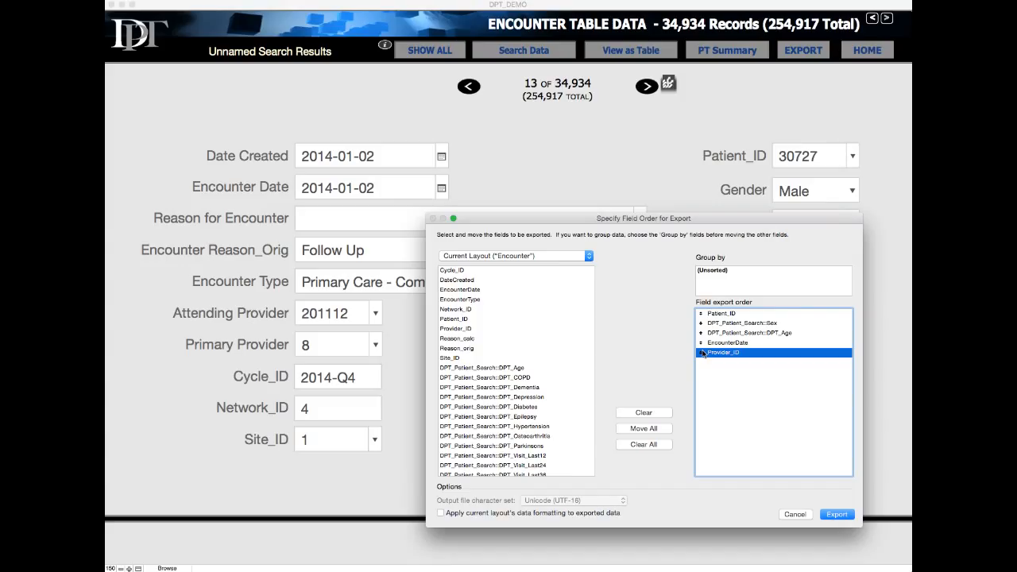
{"action": "left_click_drag", "start_coordinate": [675, 218], "coordinate": [660, 183]}
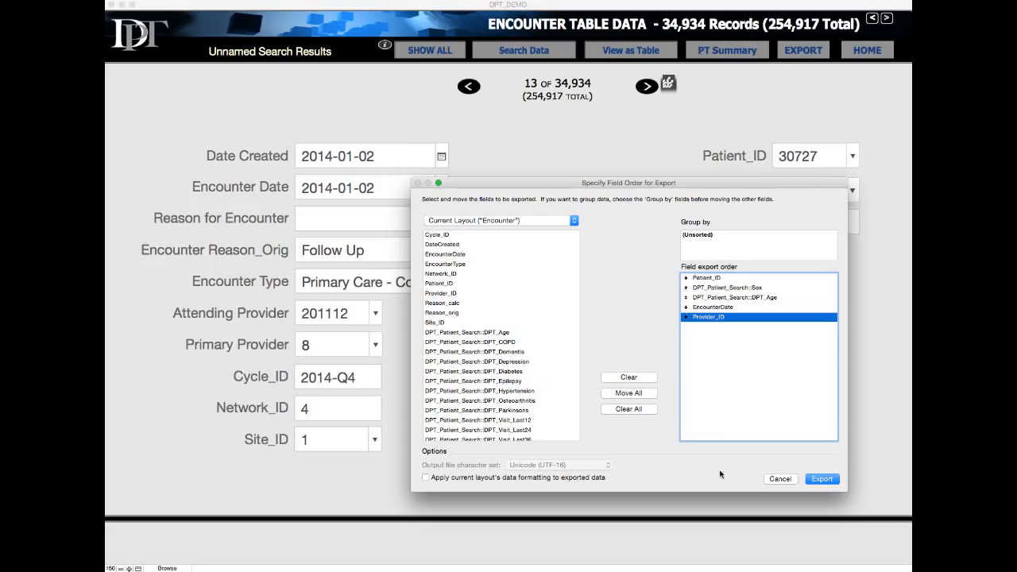
{"action": "left_click", "coordinate": [831, 483]}
{"action": "left_click", "coordinate": [825, 479]}
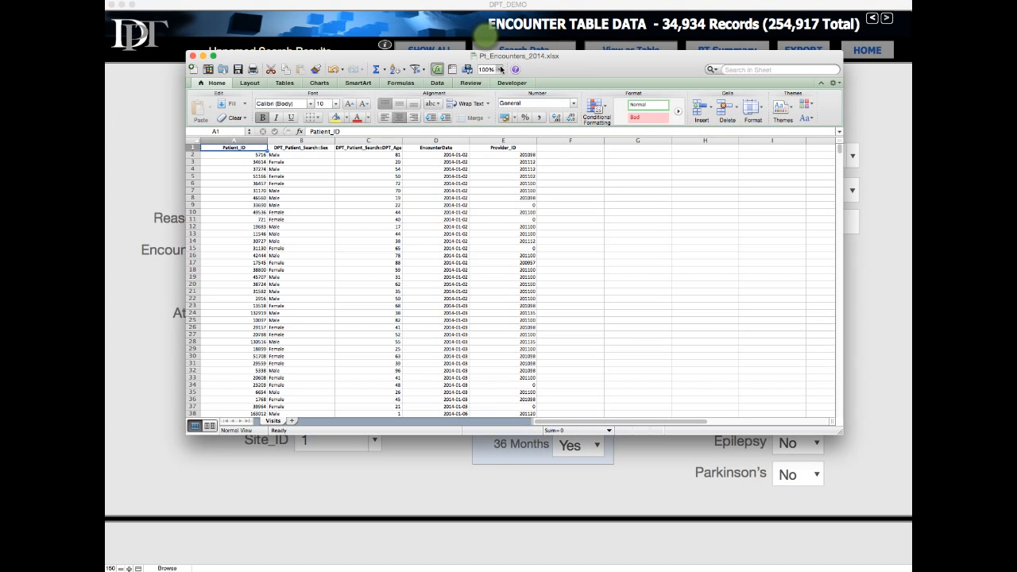
Set the zoom of the exported Visits worksheet to 125%.
{"action": "left_click", "coordinate": [499, 69]}
{"action": "left_click", "coordinate": [491, 98]}
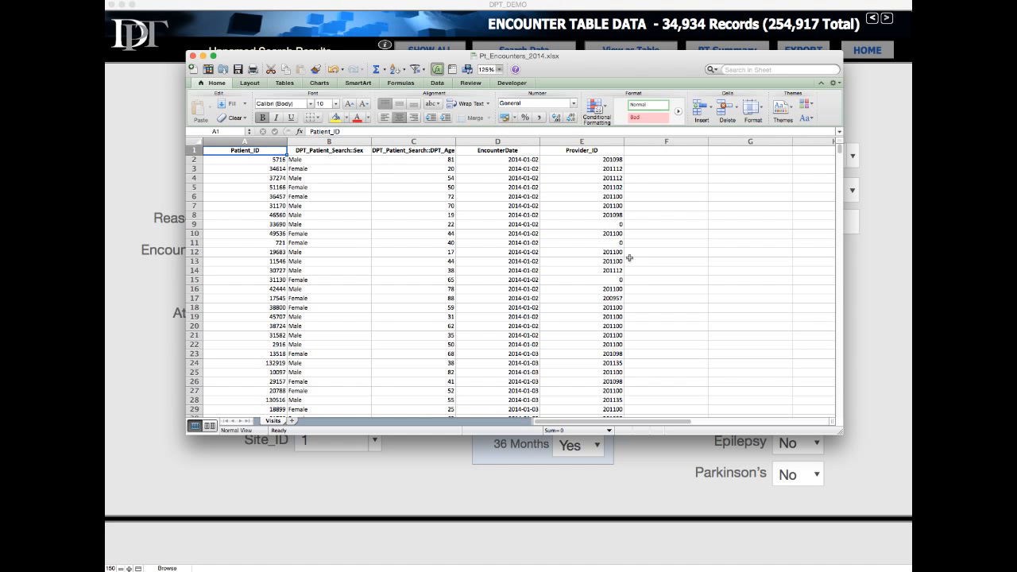
{"action": "left_click", "coordinate": [195, 141]}
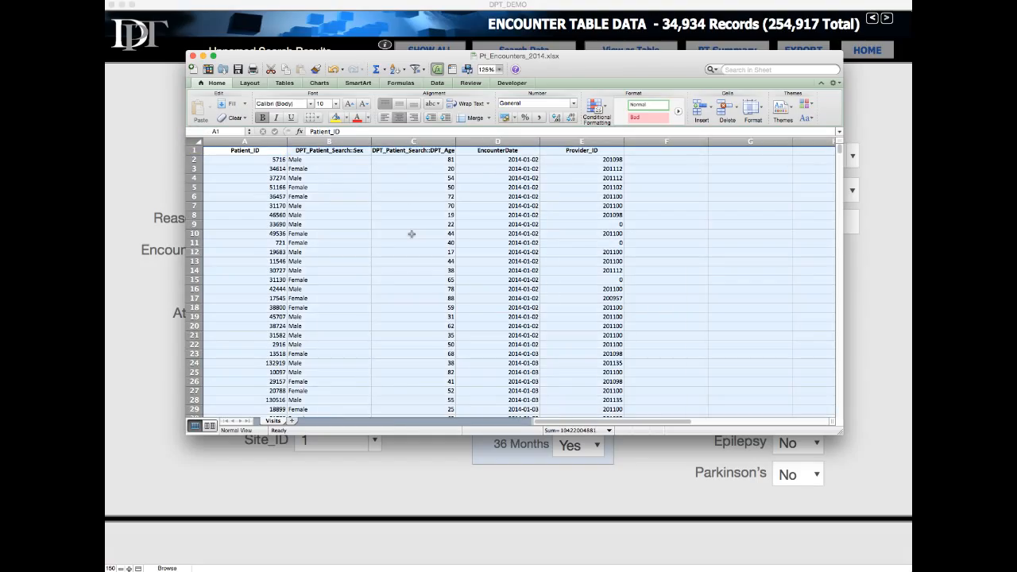
{"action": "left_click", "coordinate": [421, 69]}
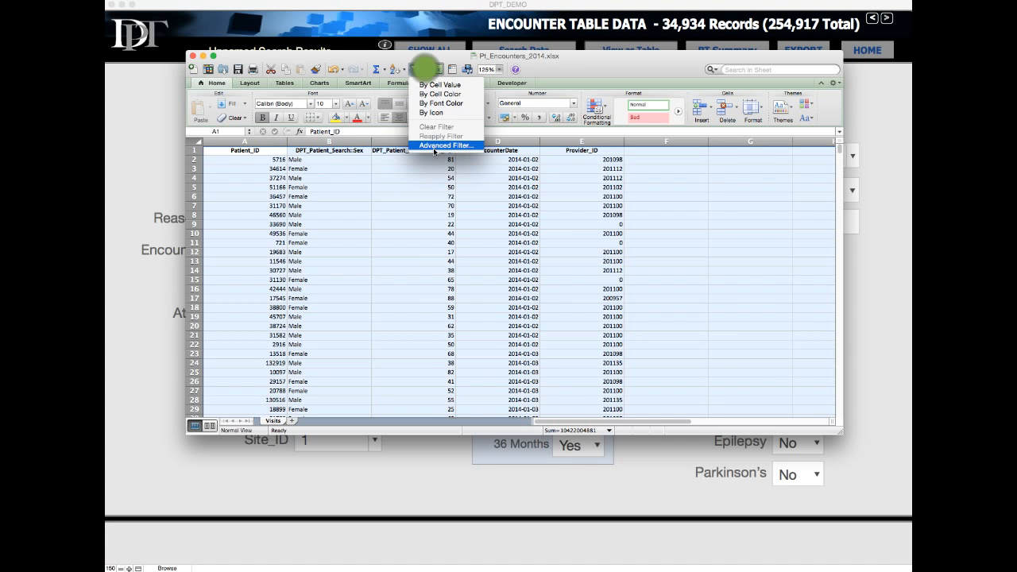
{"action": "left_click", "coordinate": [434, 148]}
{"action": "left_click", "coordinate": [512, 371]}
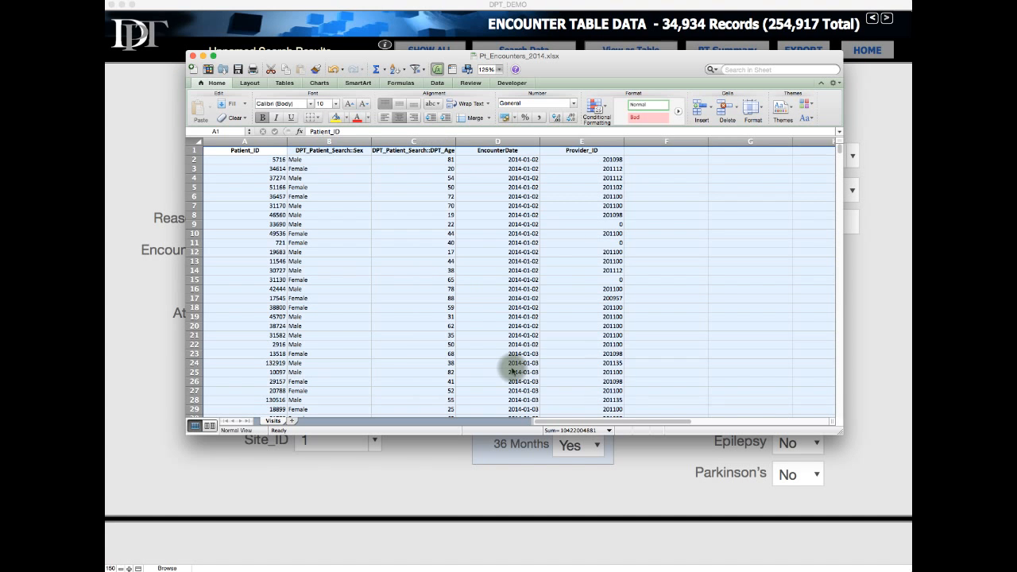
{"action": "left_click", "coordinate": [305, 225]}
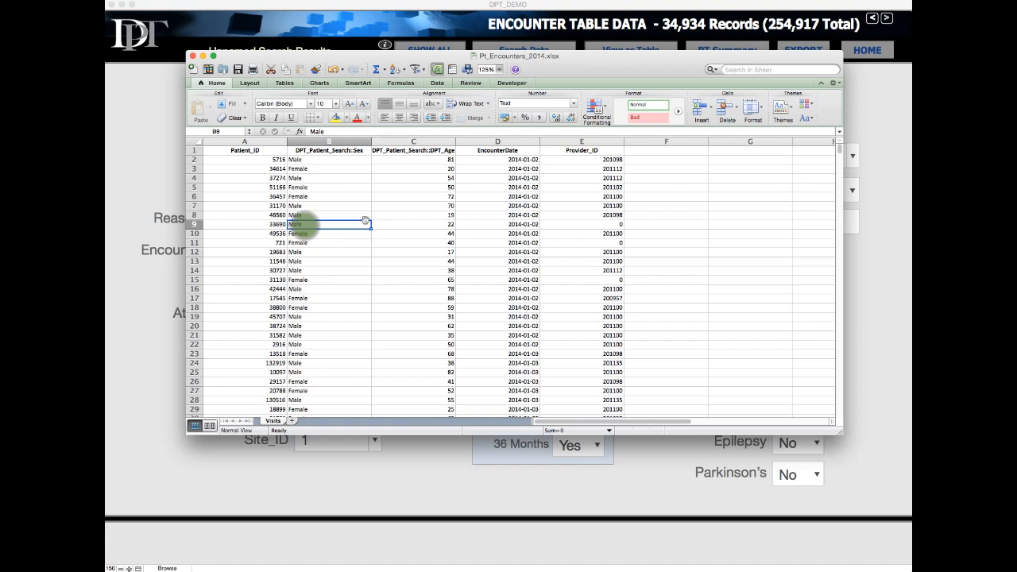
Look through the exported encounter rows in the Visits worksheet and close the workbook.
{"action": "scroll", "coordinate": [310, 216], "scroll_direction": "down", "scroll_amount": 5}
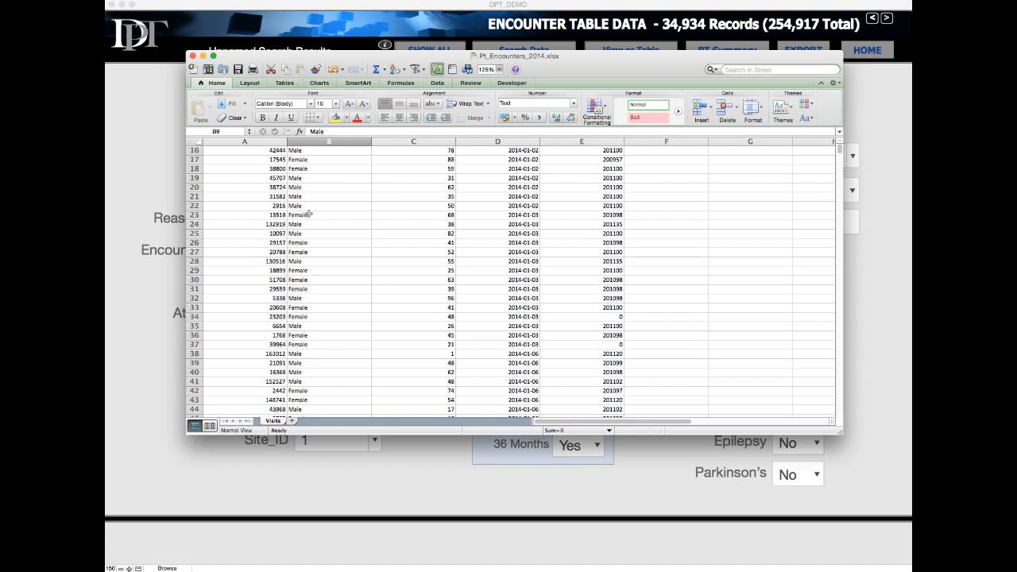
{"action": "scroll", "coordinate": [308, 214], "scroll_direction": "up", "scroll_amount": 5}
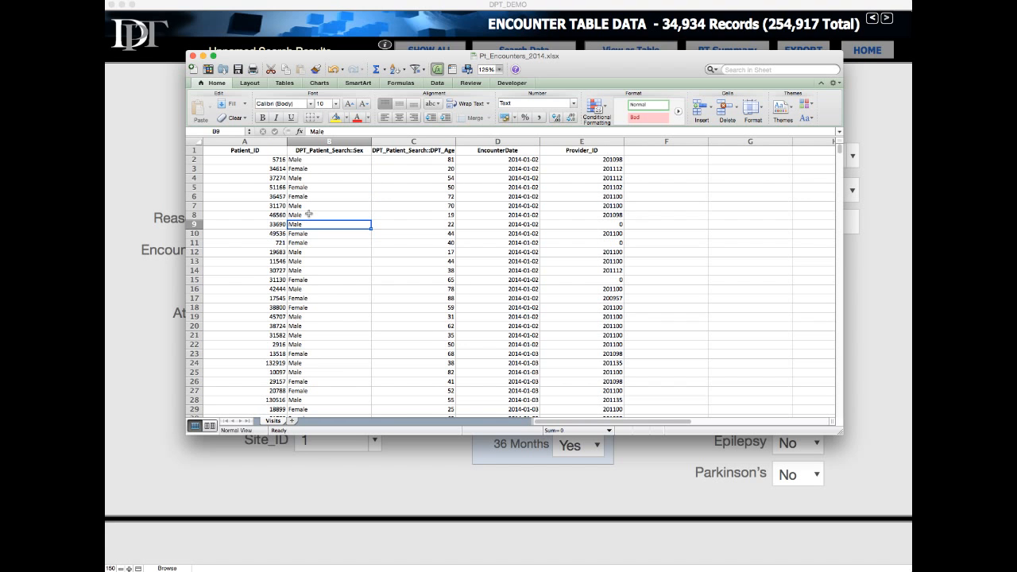
{"action": "left_click", "coordinate": [191, 58]}
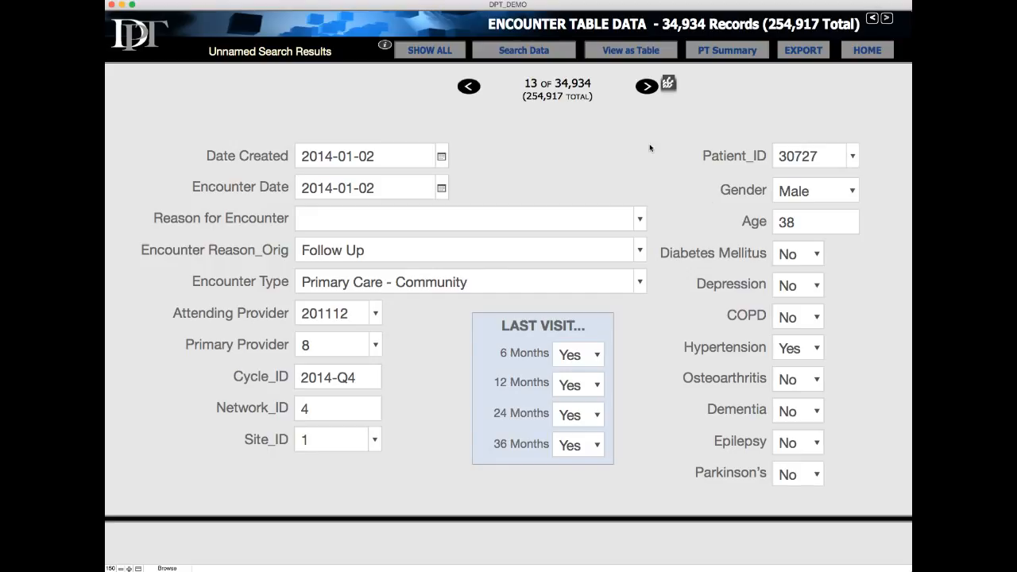
Constrain the existing 2014 encounter search with an AND search for patients whose gender is Male.
{"action": "left_click", "coordinate": [543, 52]}
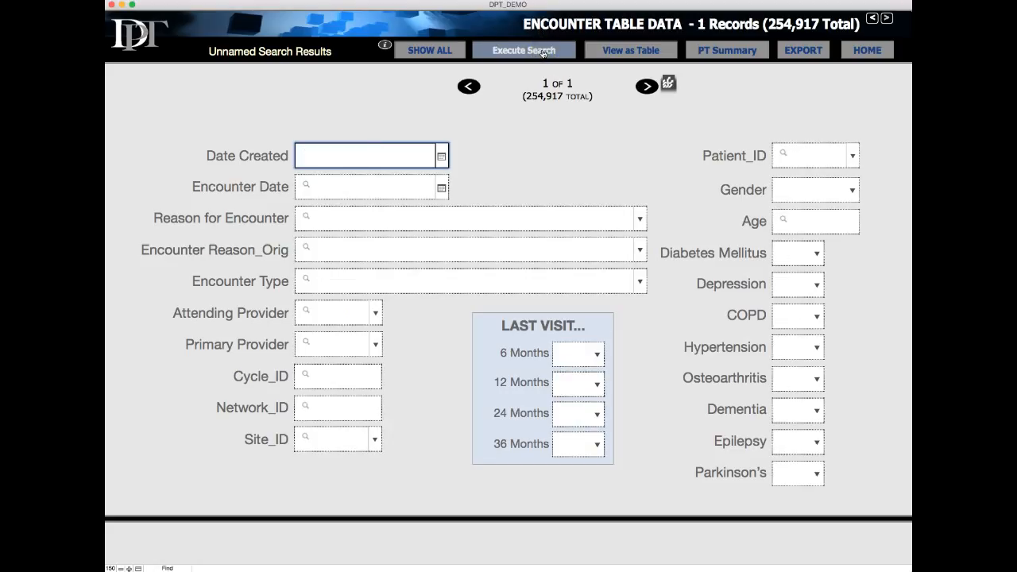
{"action": "left_click", "coordinate": [842, 186]}
{"action": "left_click", "coordinate": [805, 211]}
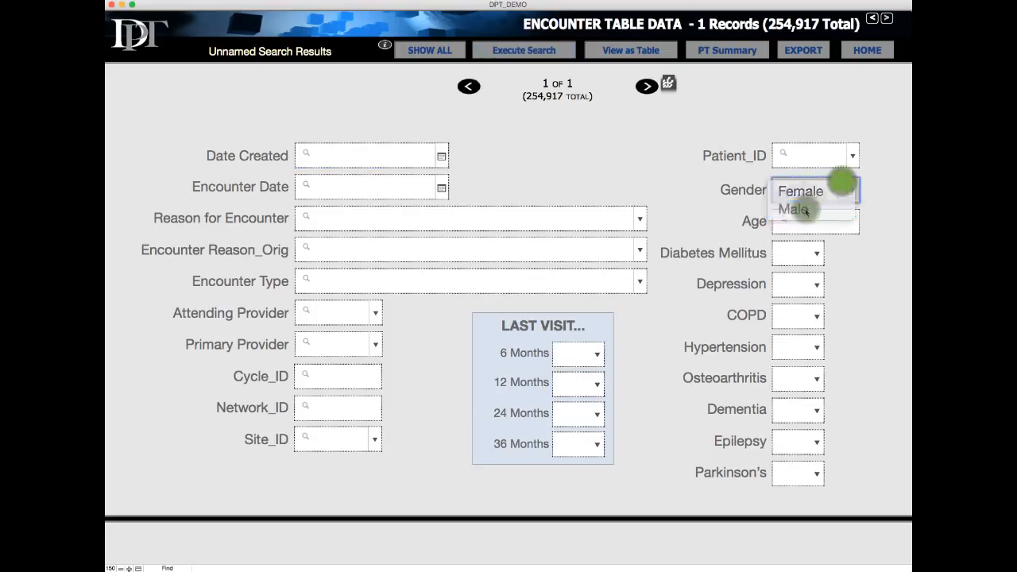
{"action": "left_click", "coordinate": [597, 171]}
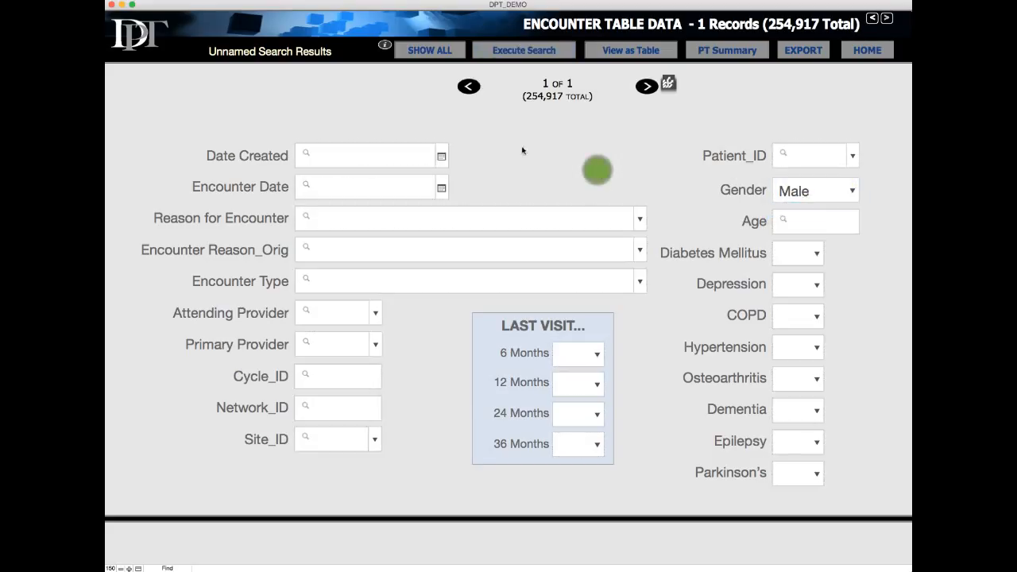
{"action": "left_click", "coordinate": [494, 50]}
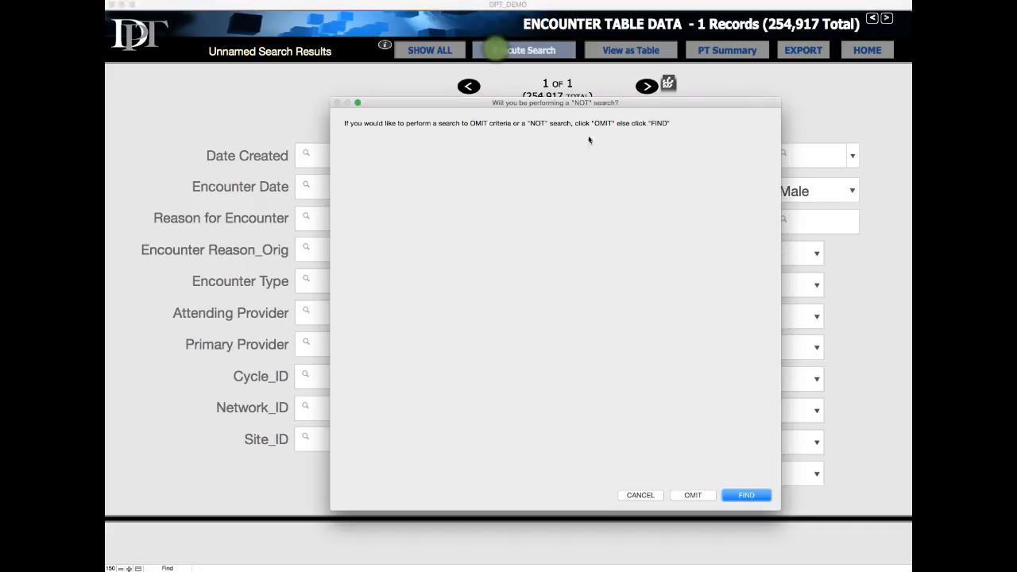
{"action": "left_click", "coordinate": [744, 495]}
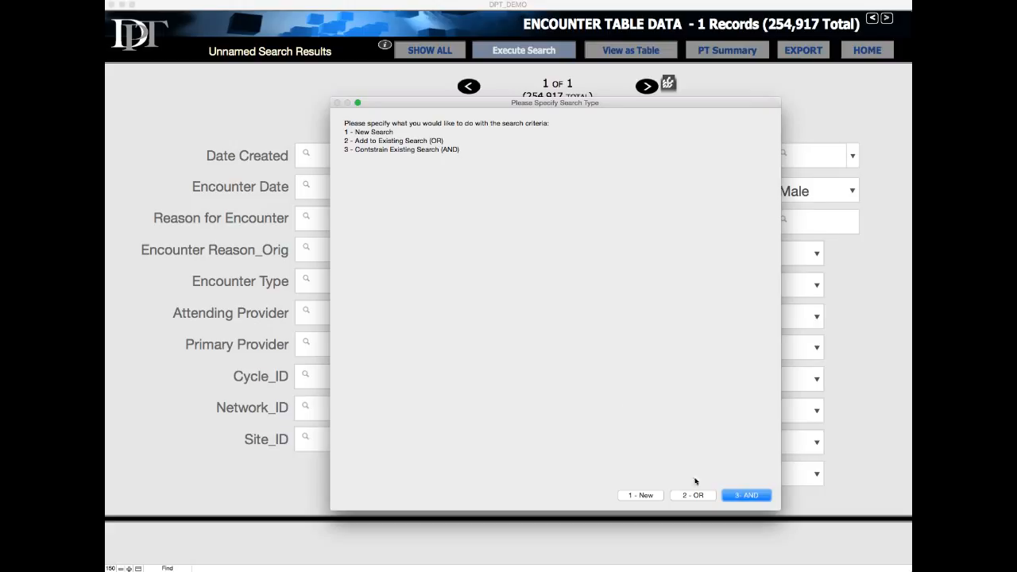
{"action": "left_click", "coordinate": [747, 495]}
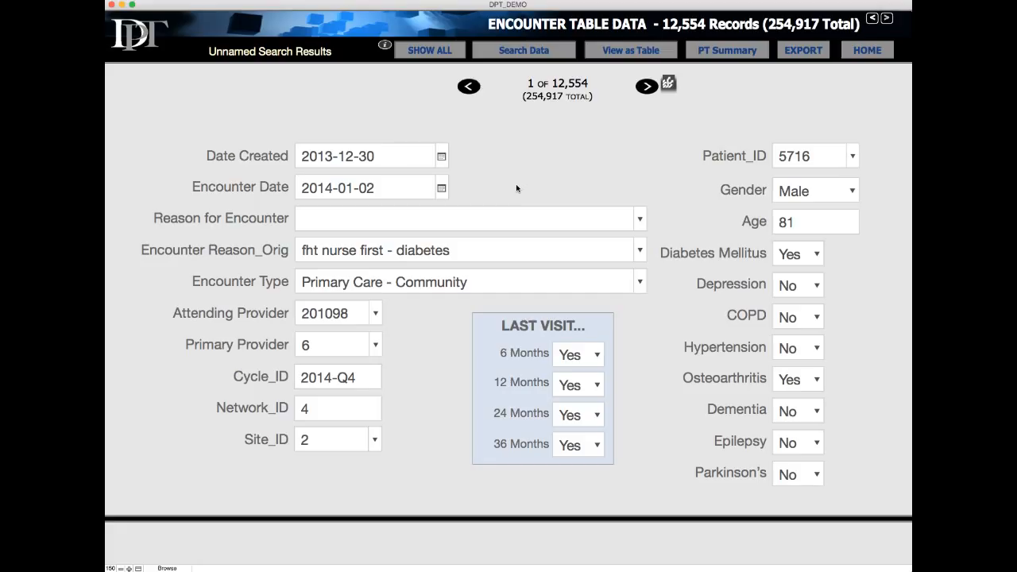
Open the current search's criteria information and save the search under the name 2014 Visits by Males.
{"action": "left_click", "coordinate": [385, 47]}
{"action": "left_click_drag", "start_coordinate": [735, 256], "coordinate": [288, 176]}
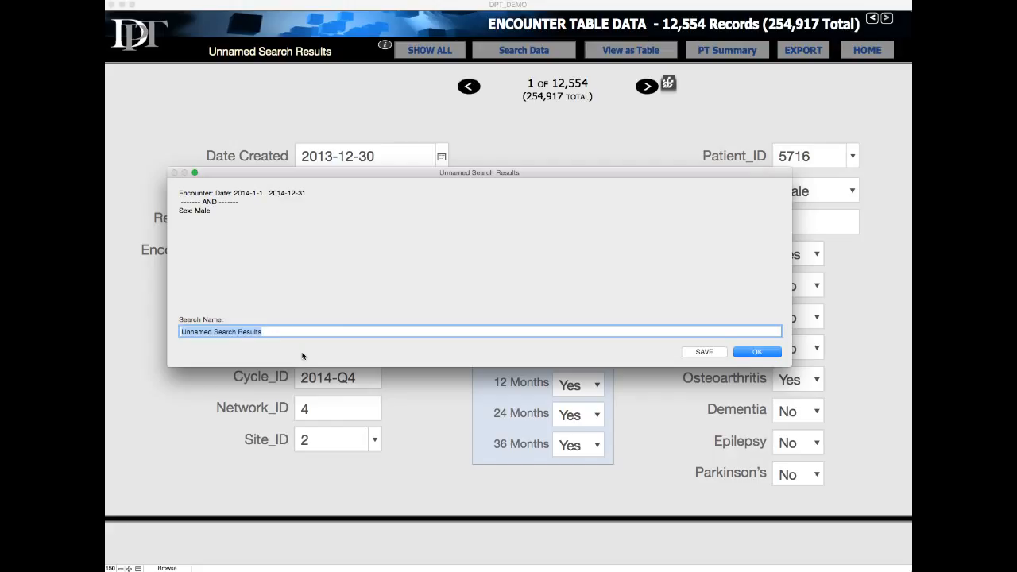
{"action": "type", "text": "2014 E"}
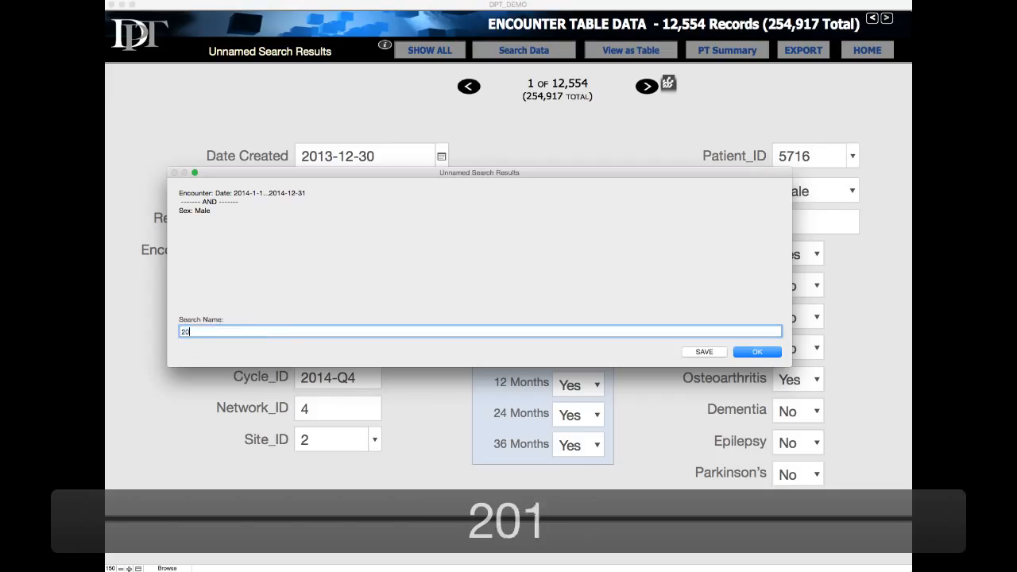
{"action": "key", "text": "BackSpace"}
{"action": "type", "text": "Visits by Male"}
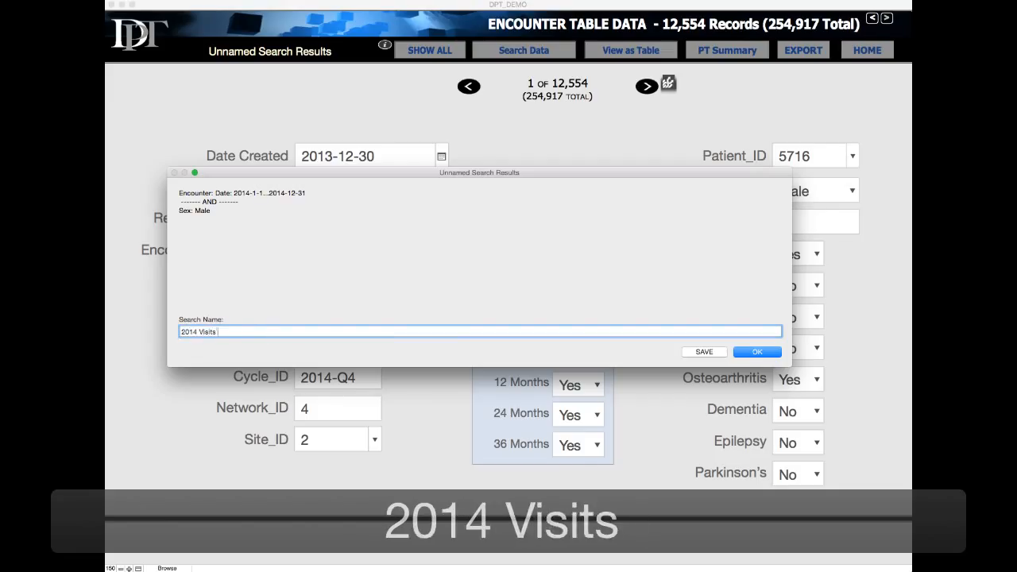
{"action": "left_click", "coordinate": [704, 351]}
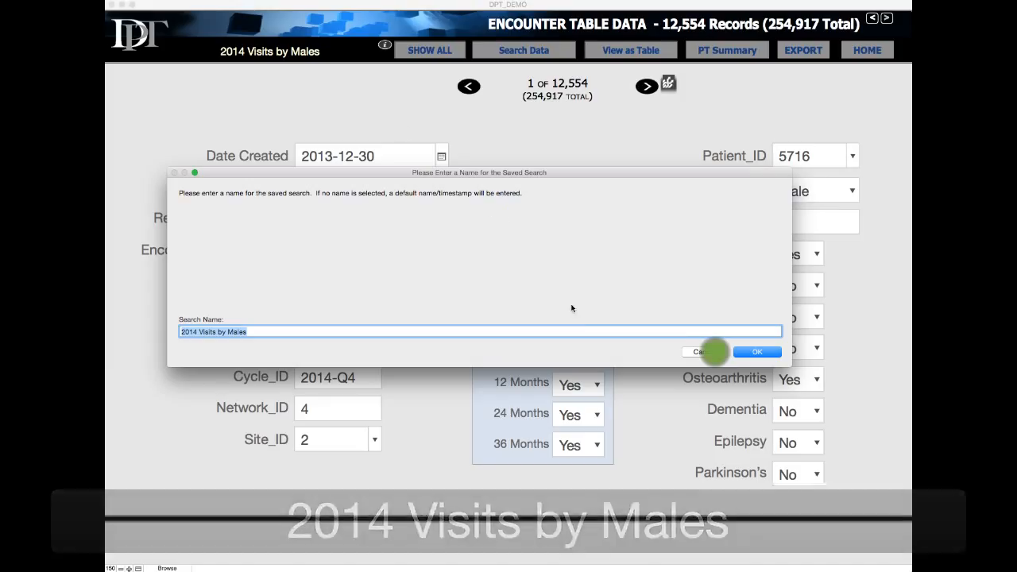
{"action": "left_click", "coordinate": [752, 351]}
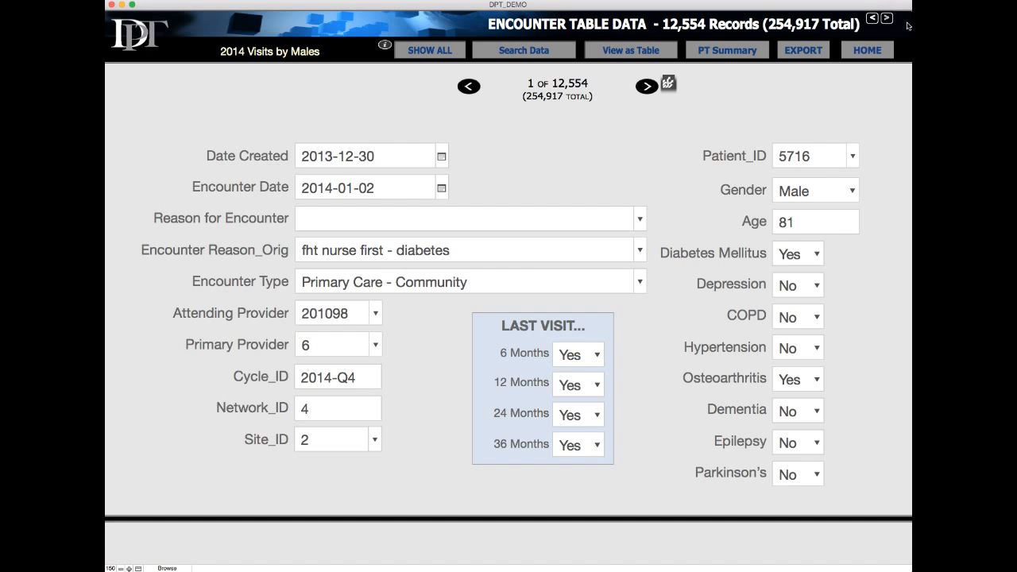
Go back to the dashboard, open the data reports and filter the saved searches by Encounter.
{"action": "left_click", "coordinate": [868, 51]}
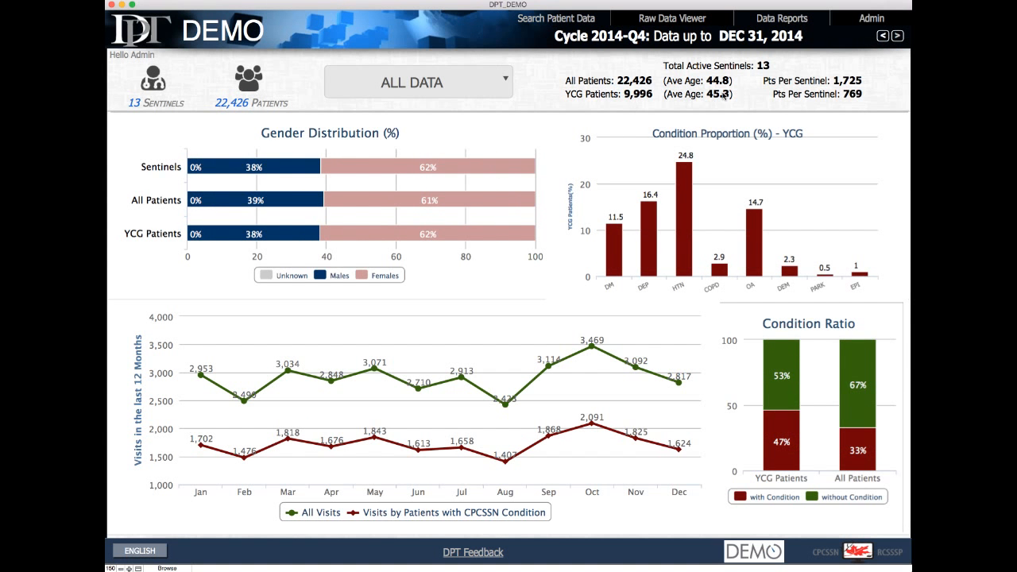
{"action": "left_click", "coordinate": [772, 19]}
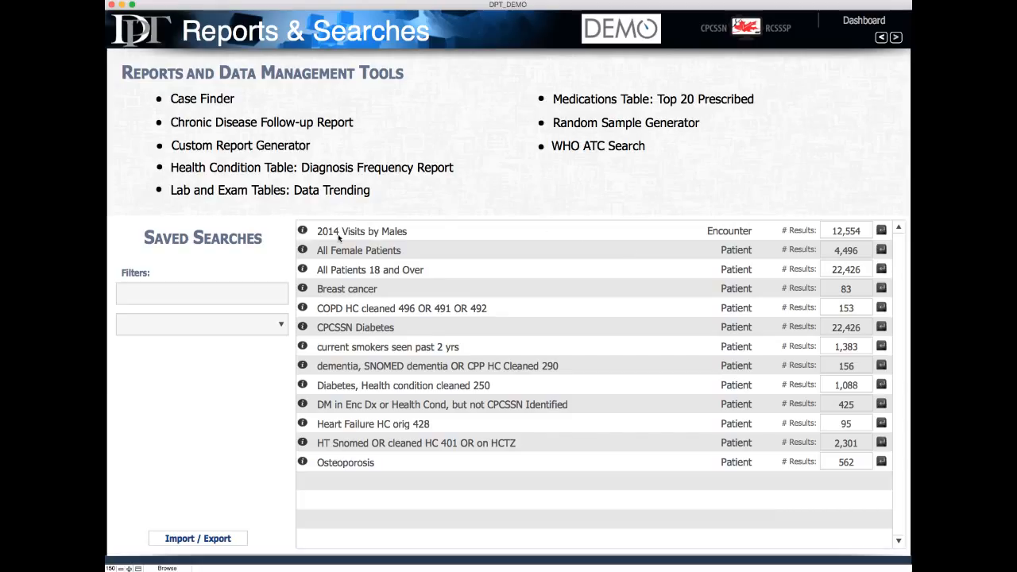
{"action": "left_click", "coordinate": [247, 323]}
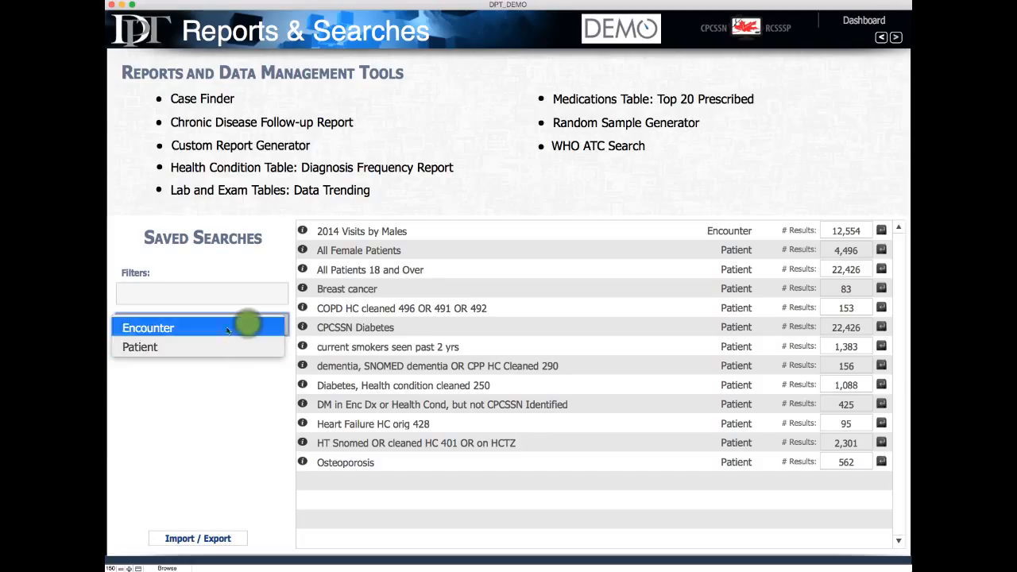
{"action": "left_click", "coordinate": [239, 326]}
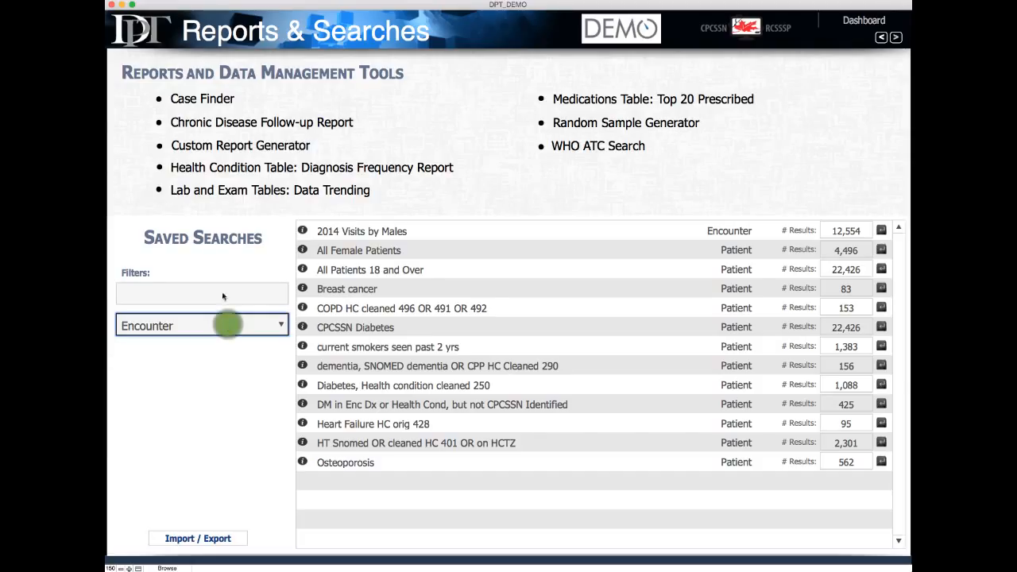
{"action": "left_click", "coordinate": [209, 346]}
{"action": "left_click", "coordinate": [250, 324]}
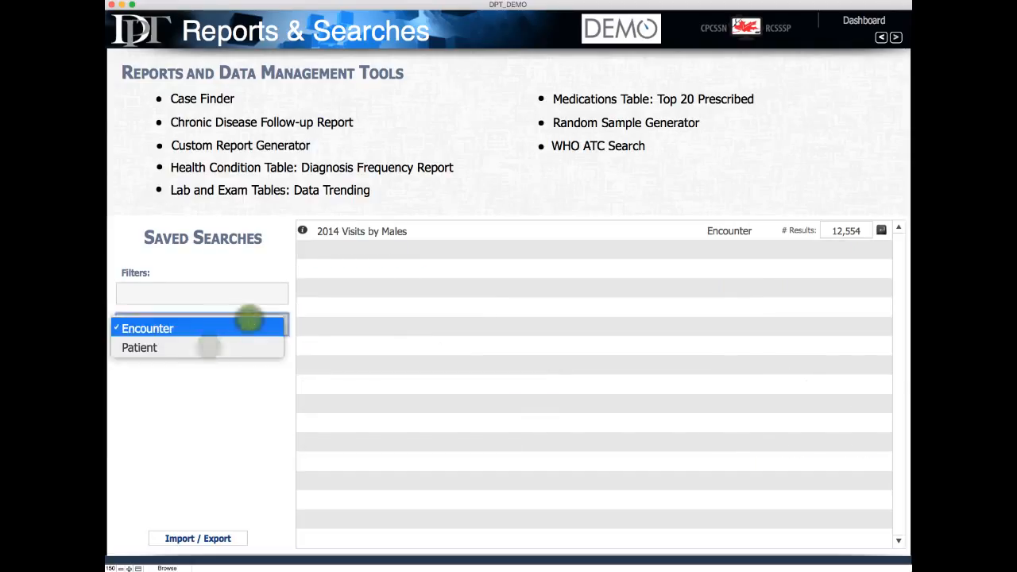
{"action": "left_click", "coordinate": [209, 392]}
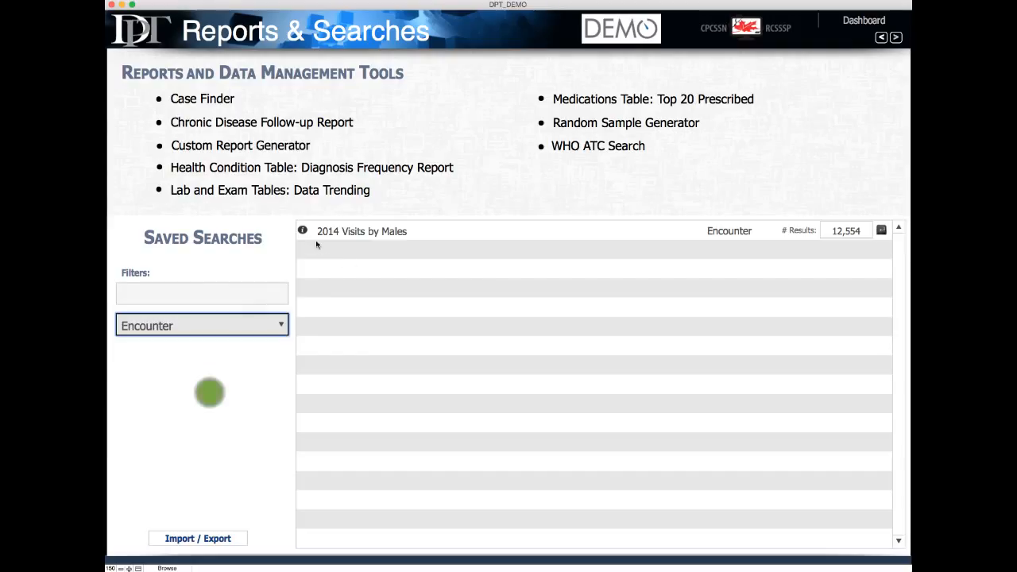
Load the saved search 2014 Visits by Males and narrow its encounters to patients aged 18 to 40.
{"action": "left_click", "coordinate": [344, 231]}
{"action": "left_click", "coordinate": [881, 230]}
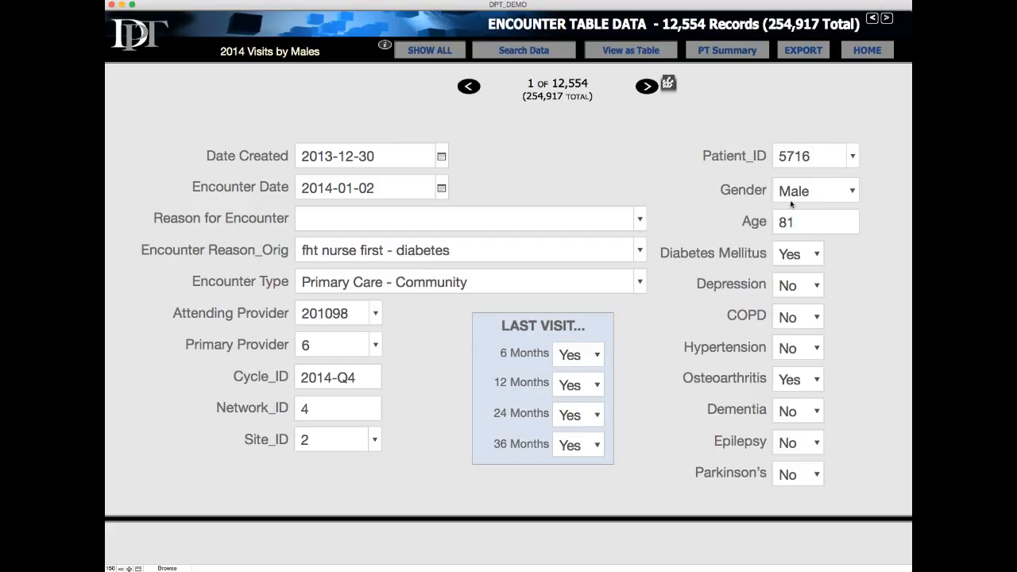
{"action": "left_click", "coordinate": [512, 54]}
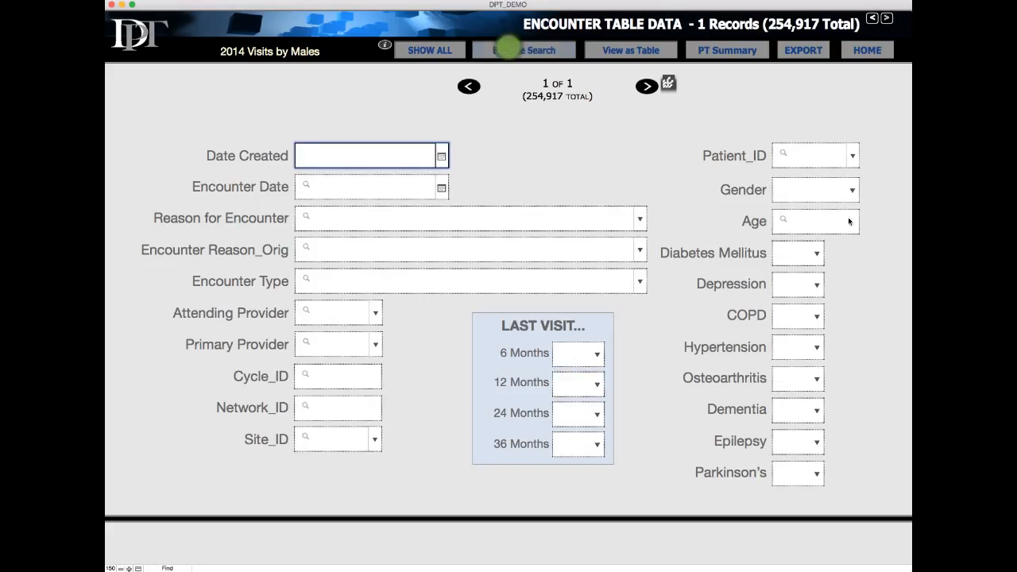
{"action": "left_click", "coordinate": [818, 224]}
{"action": "type", "text": "1"}
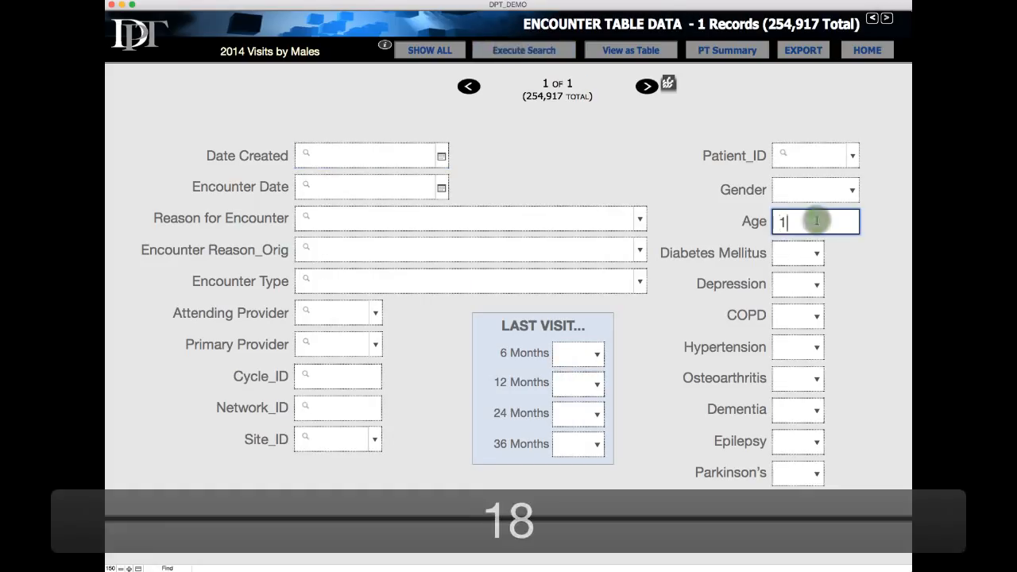
{"action": "type", "text": "8...40"}
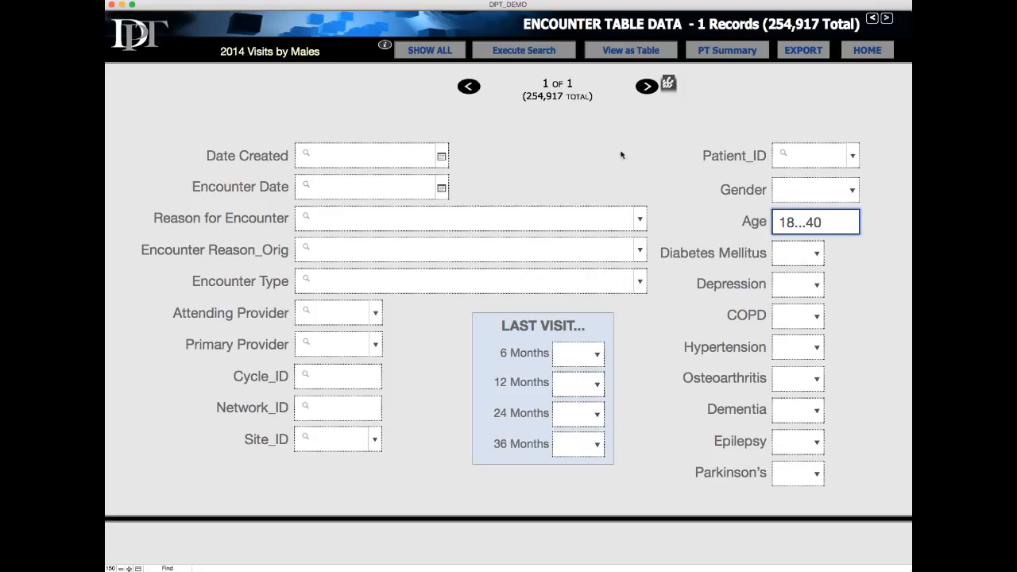
{"action": "left_click", "coordinate": [536, 57]}
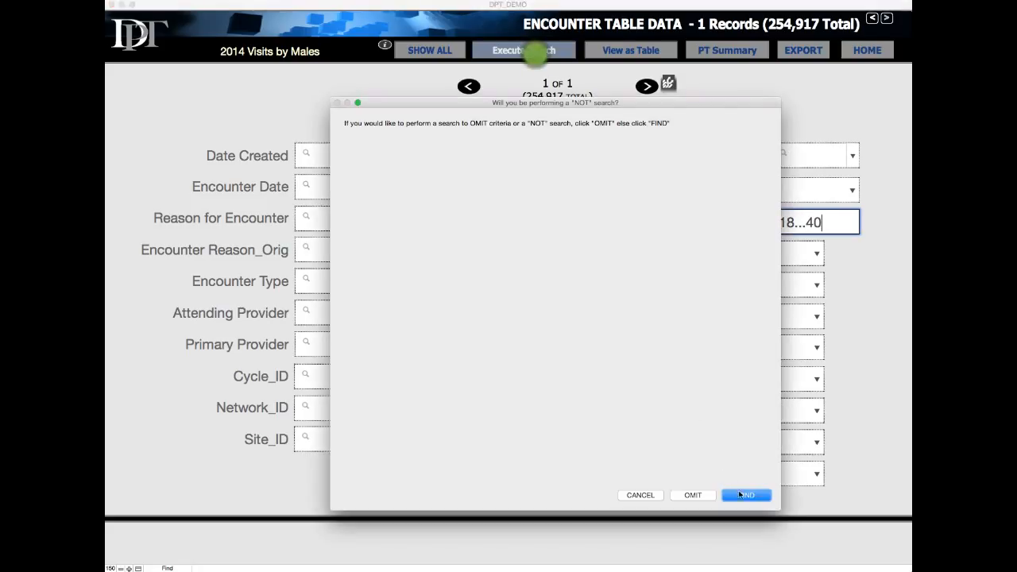
{"action": "left_click", "coordinate": [740, 493]}
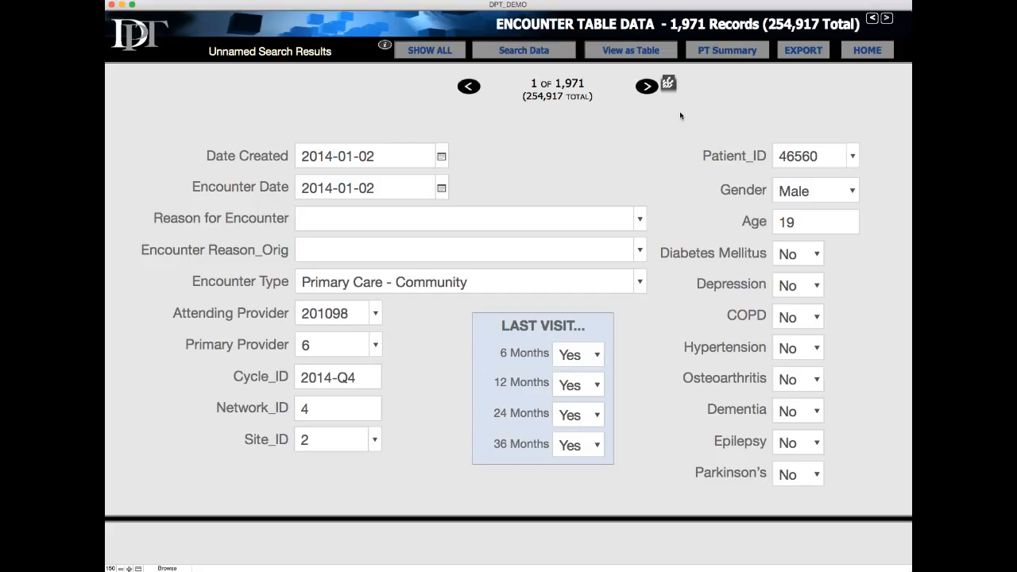
View the patient summary for the age-restricted male encounters and return to the dashboard.
{"action": "left_click", "coordinate": [730, 54]}
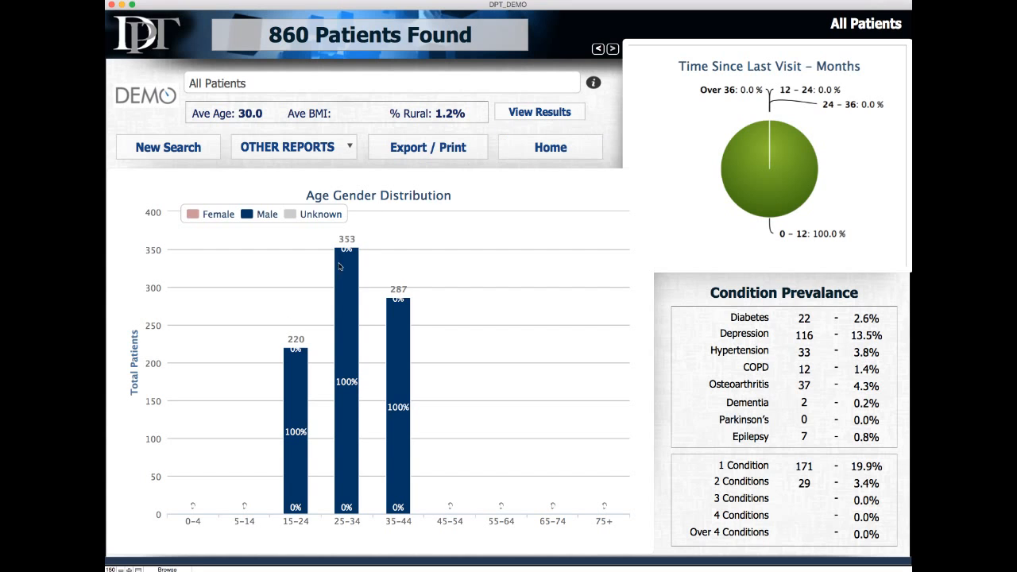
{"action": "left_click", "coordinate": [553, 149]}
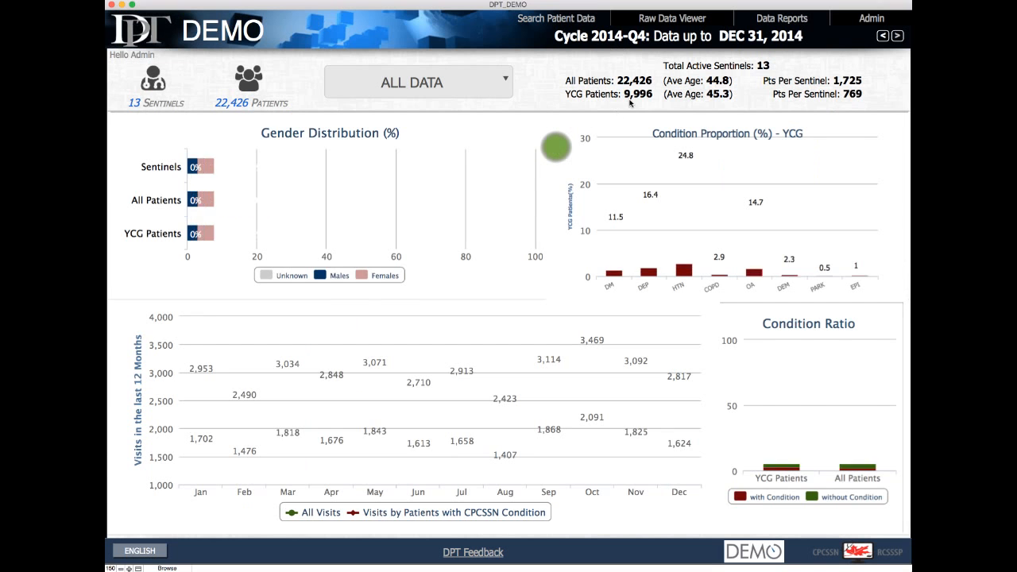
Open the raw encounter data and run a new search for encounter dates from 2014-01-01 to 2014-12-31.
{"action": "left_click", "coordinate": [677, 15]}
{"action": "left_click", "coordinate": [676, 16]}
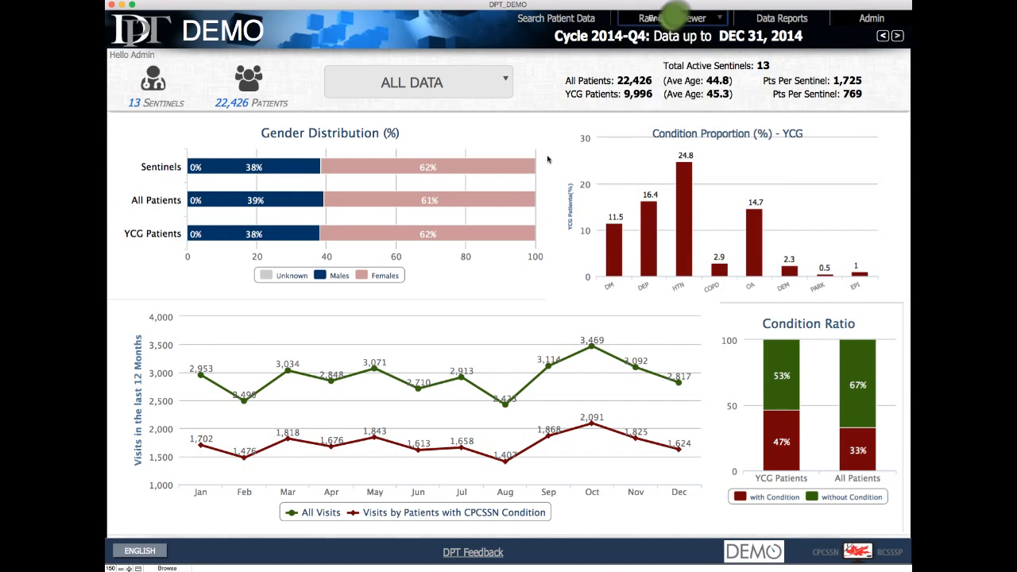
{"action": "left_click", "coordinate": [527, 51]}
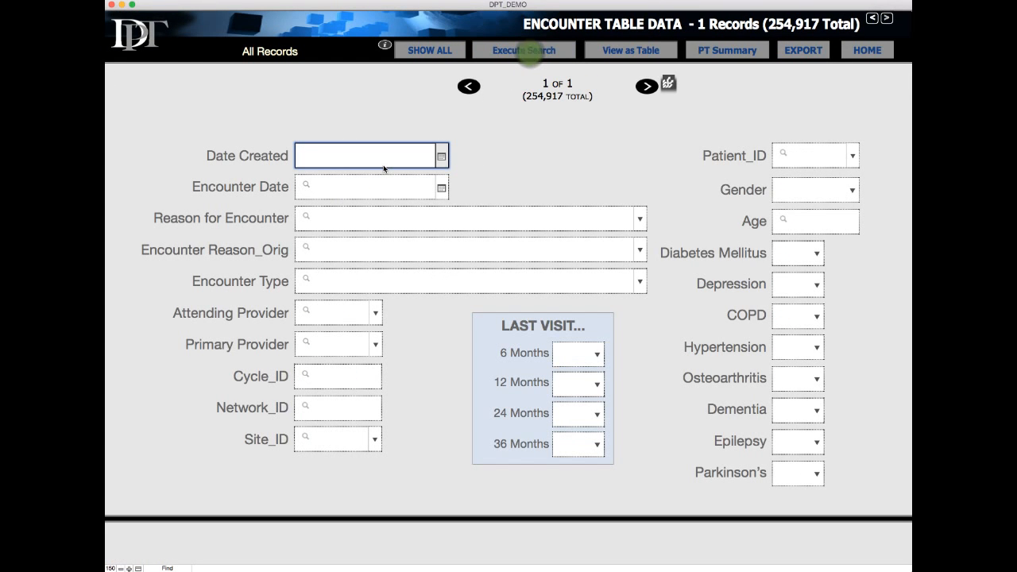
{"action": "left_click", "coordinate": [331, 189]}
{"action": "type", "text": "2014-01-01"}
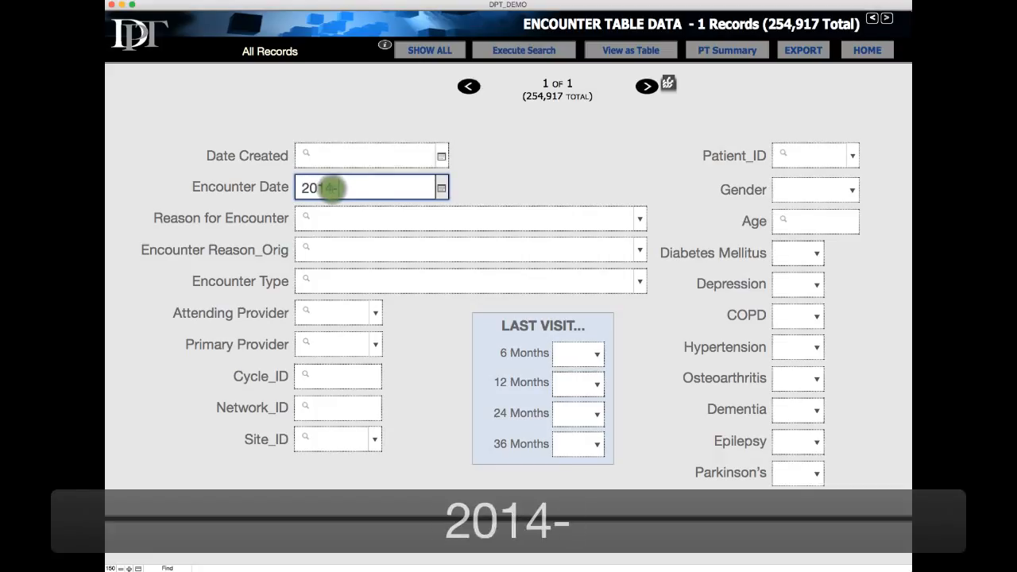
{"action": "type", "text": ".2015"}
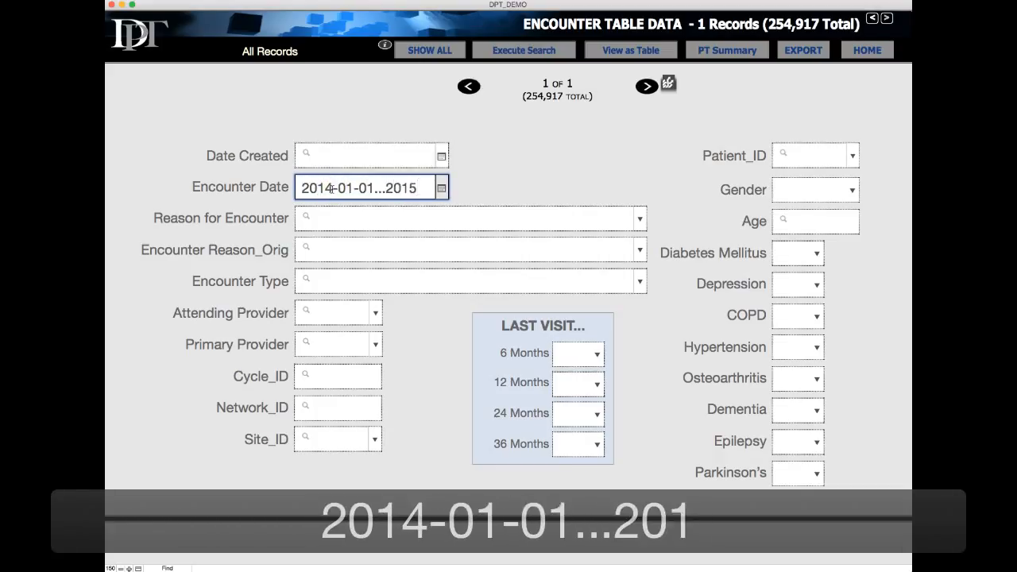
{"action": "key", "text": "BackSpace"}
{"action": "type", "text": "4-"}
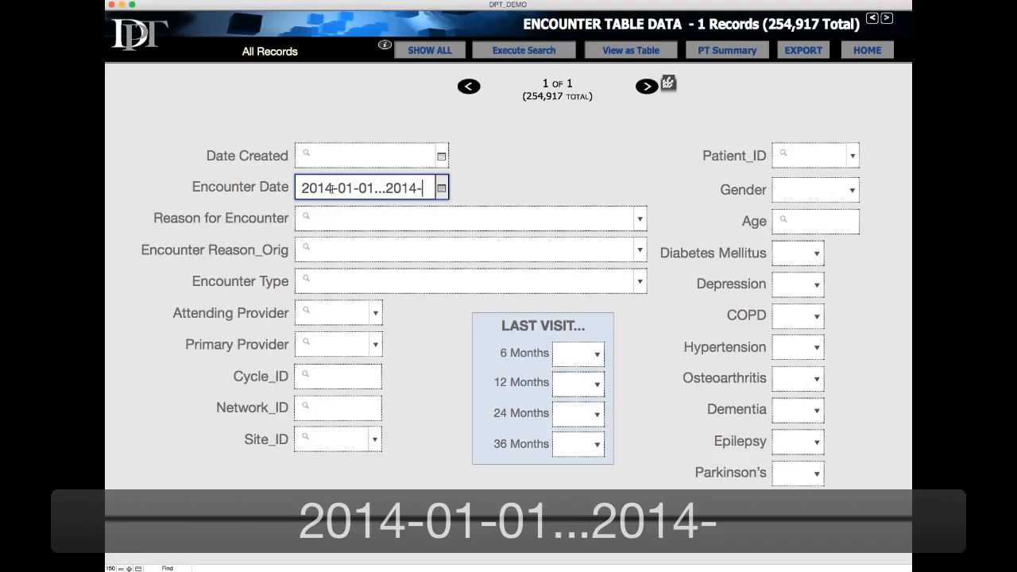
{"action": "type", "text": "12-31"}
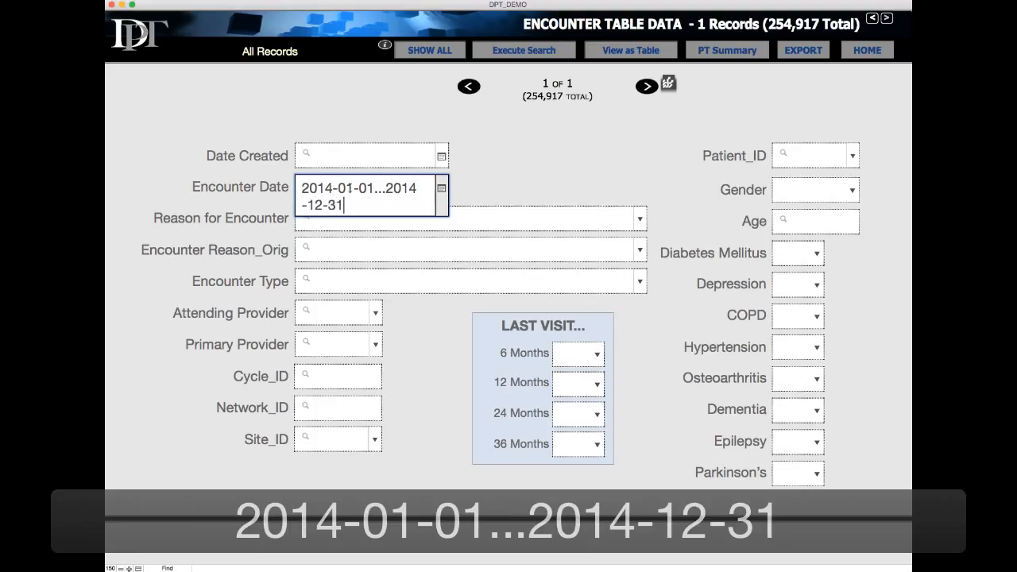
{"action": "left_click", "coordinate": [528, 171]}
{"action": "left_click", "coordinate": [530, 54]}
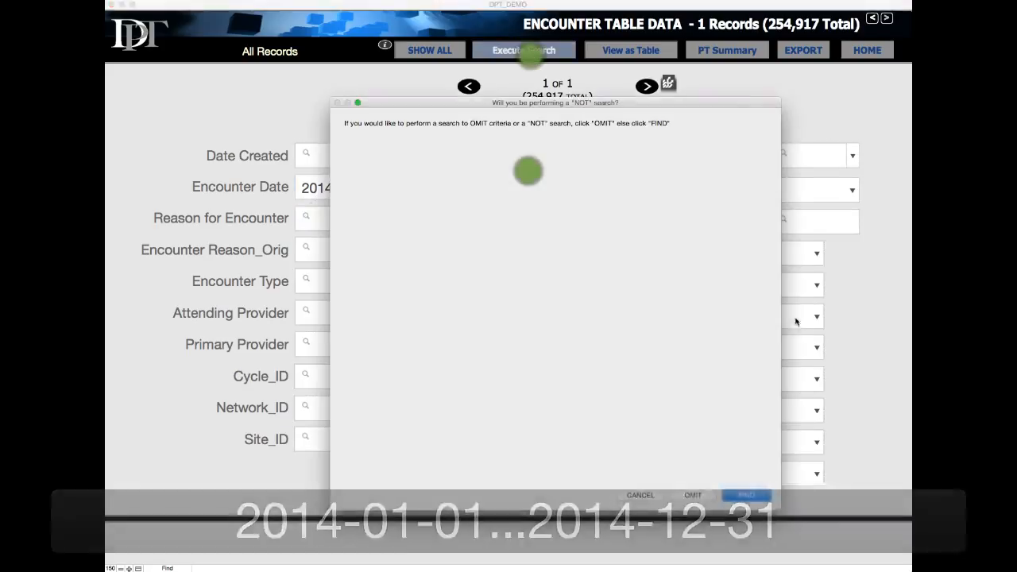
{"action": "left_click", "coordinate": [747, 495]}
{"action": "left_click", "coordinate": [631, 493]}
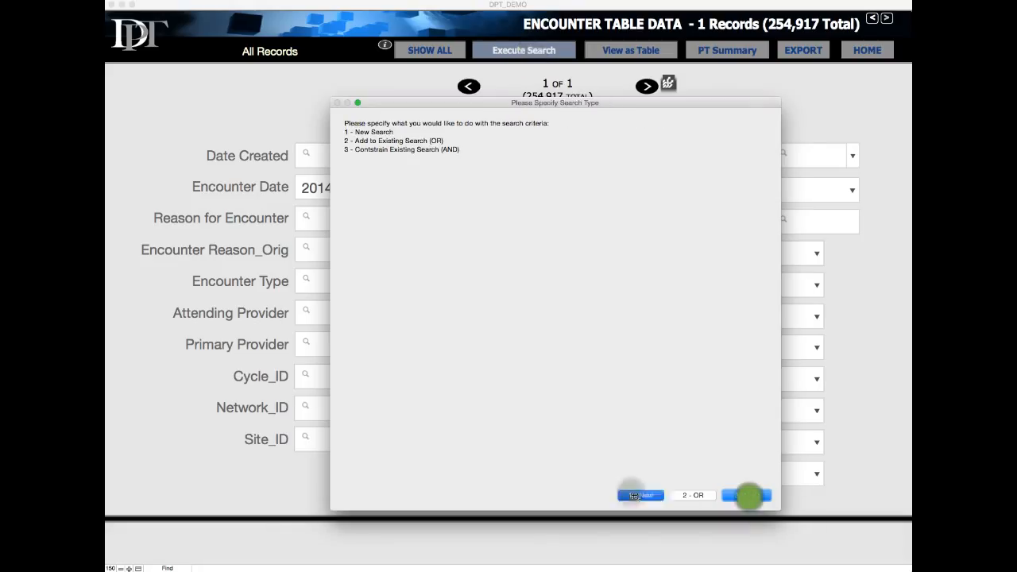
Open the current search's criteria information and save the search under the name 2014 Visits.
{"action": "left_click", "coordinate": [385, 47]}
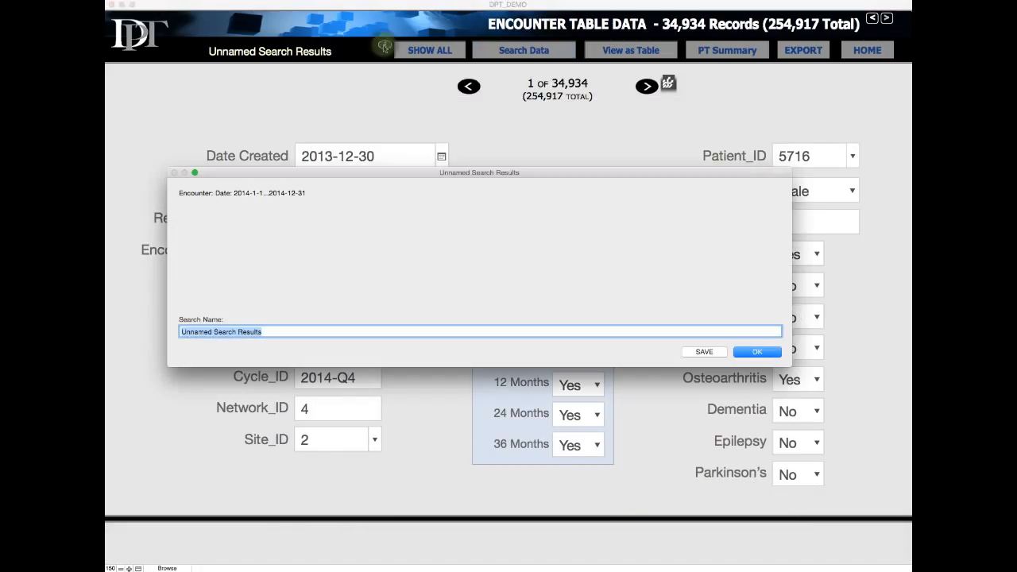
{"action": "type", "text": "2014 Visits"}
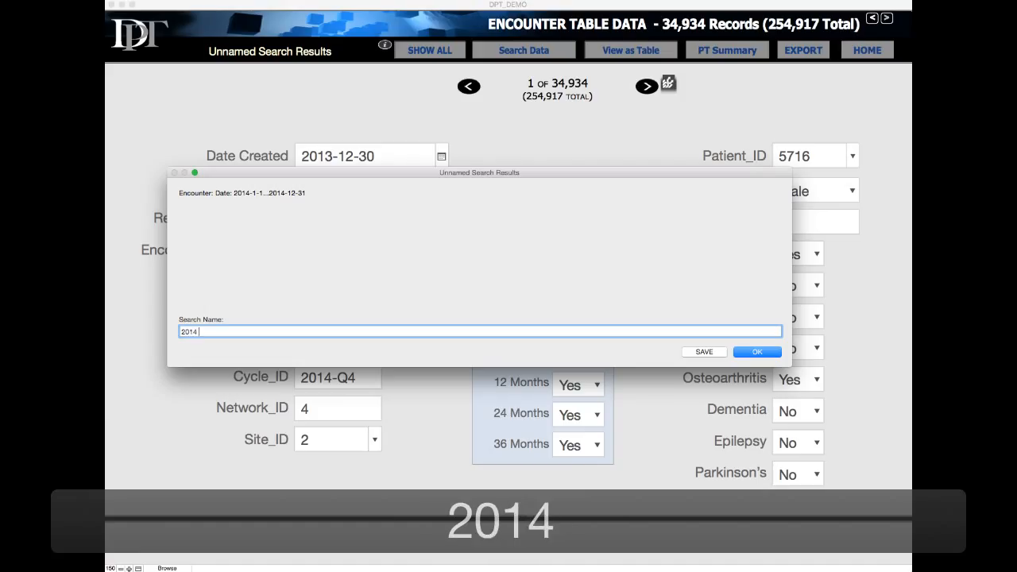
{"action": "left_click", "coordinate": [702, 352]}
{"action": "left_click", "coordinate": [757, 352]}
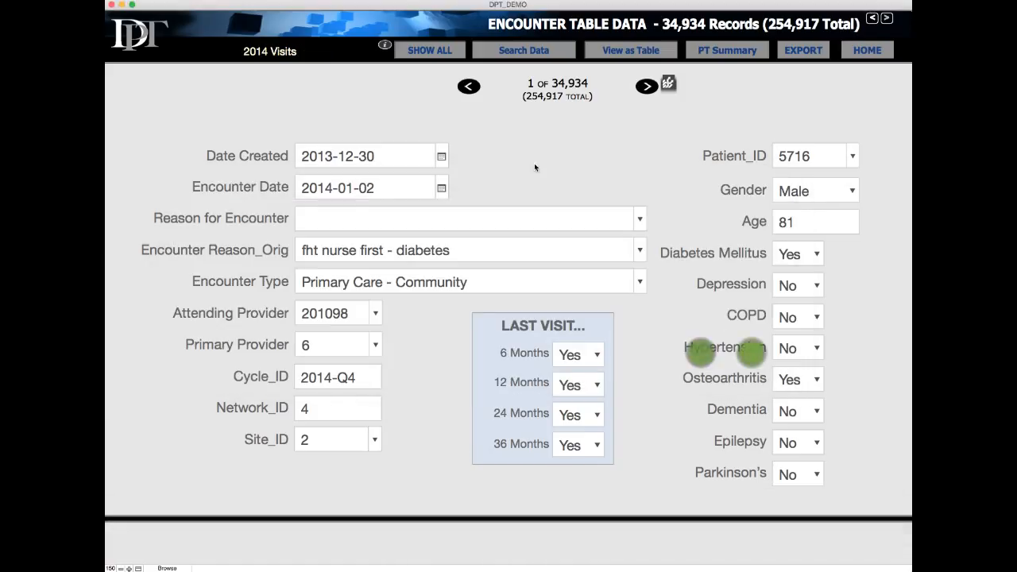
View the patient summary for the 2014 Visits search and return to the dashboard.
{"action": "left_click", "coordinate": [534, 163]}
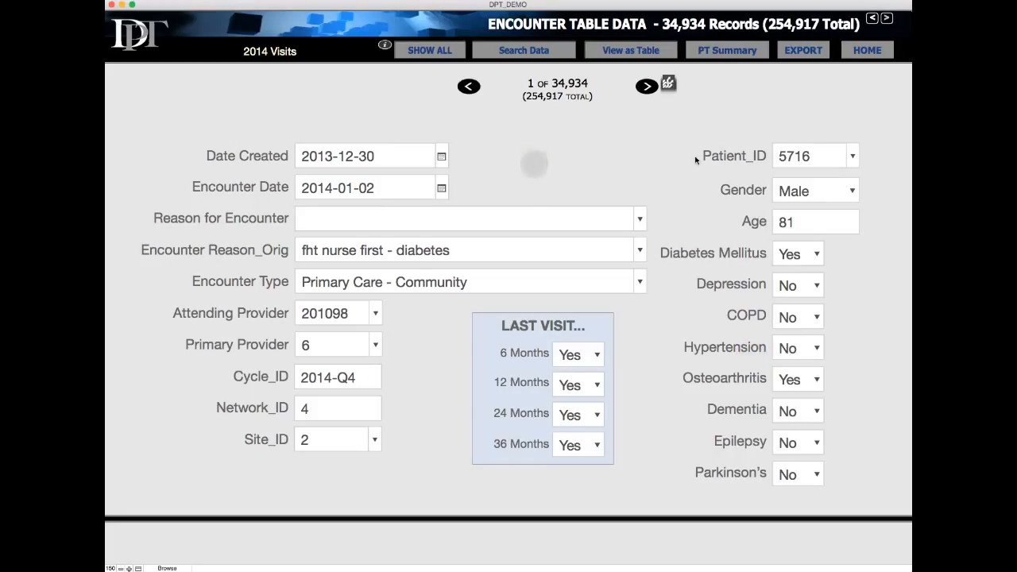
{"action": "left_click", "coordinate": [727, 47]}
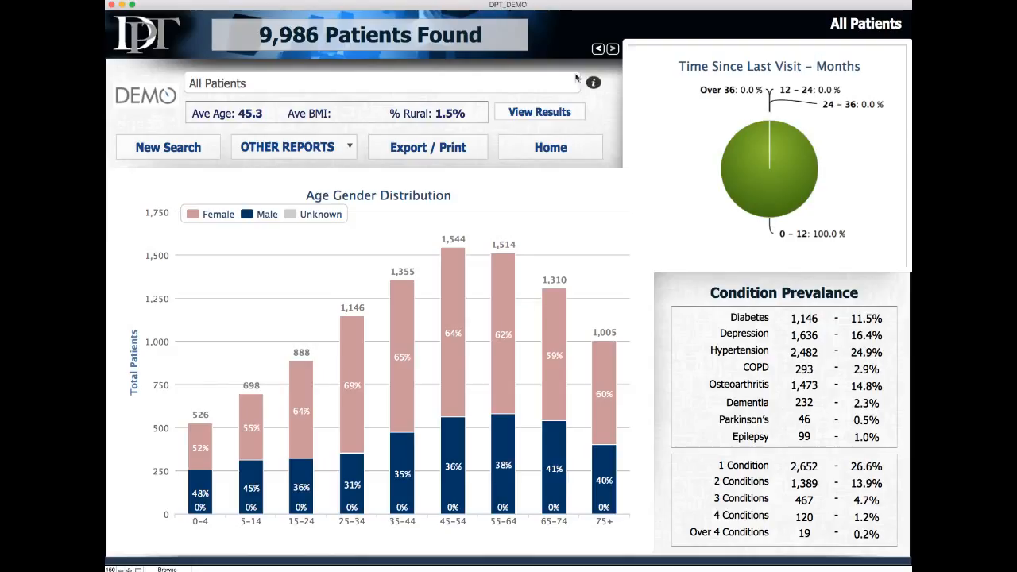
{"action": "left_click", "coordinate": [534, 156]}
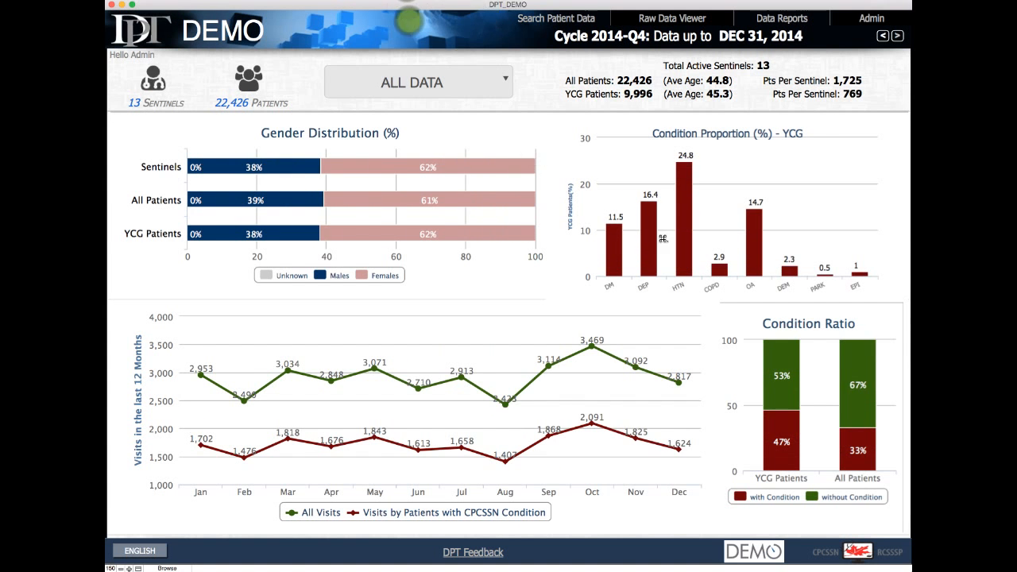
{"action": "left_click", "coordinate": [409, 21]}
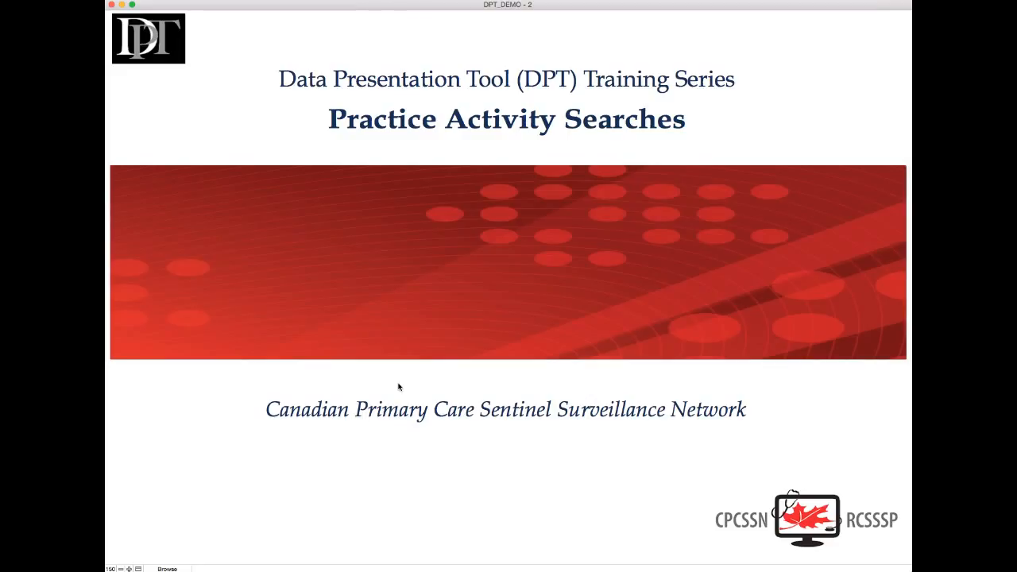